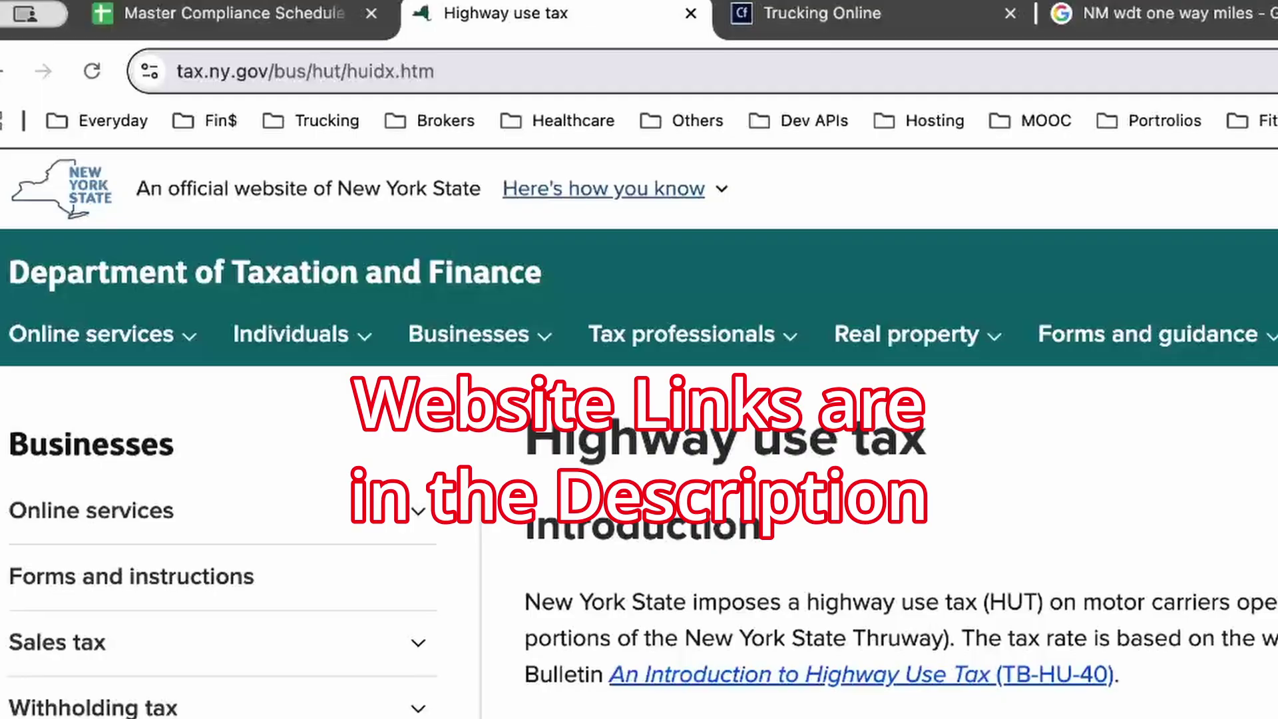
Step: Select the page's web address, then show and hide the official ny.gov website explanation
drag(437, 71, 176, 72)
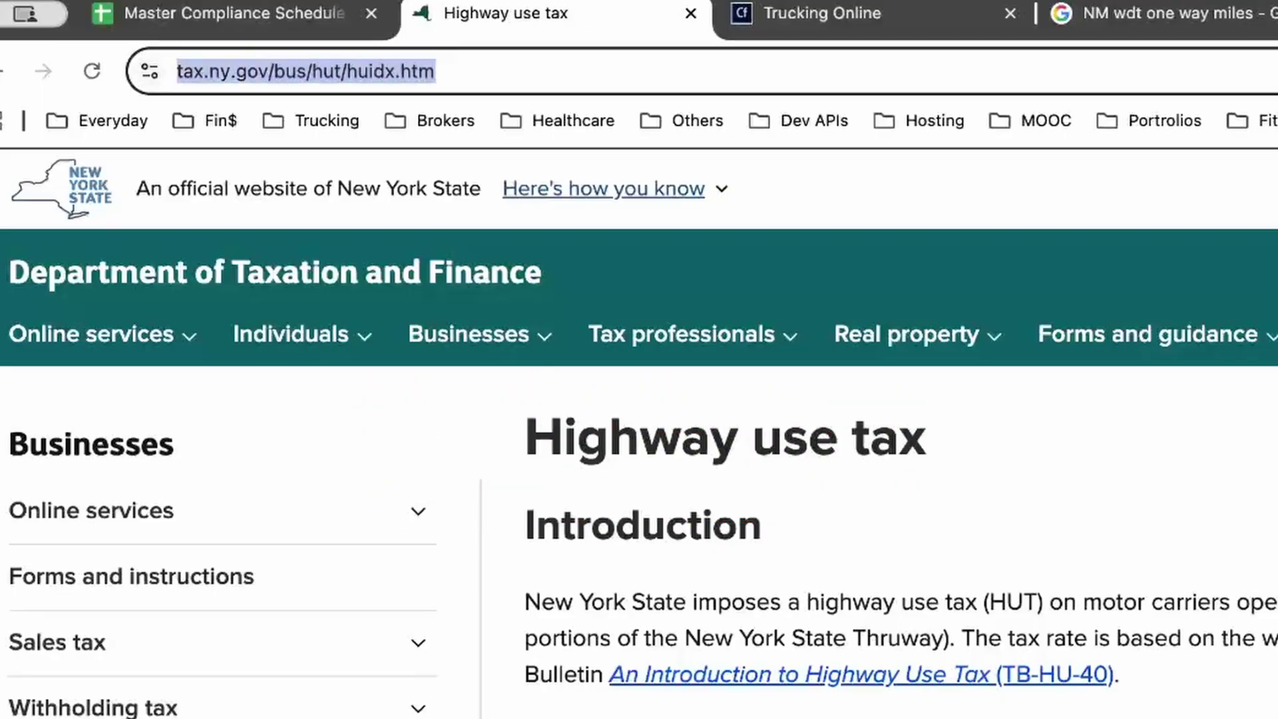
key(Tab)
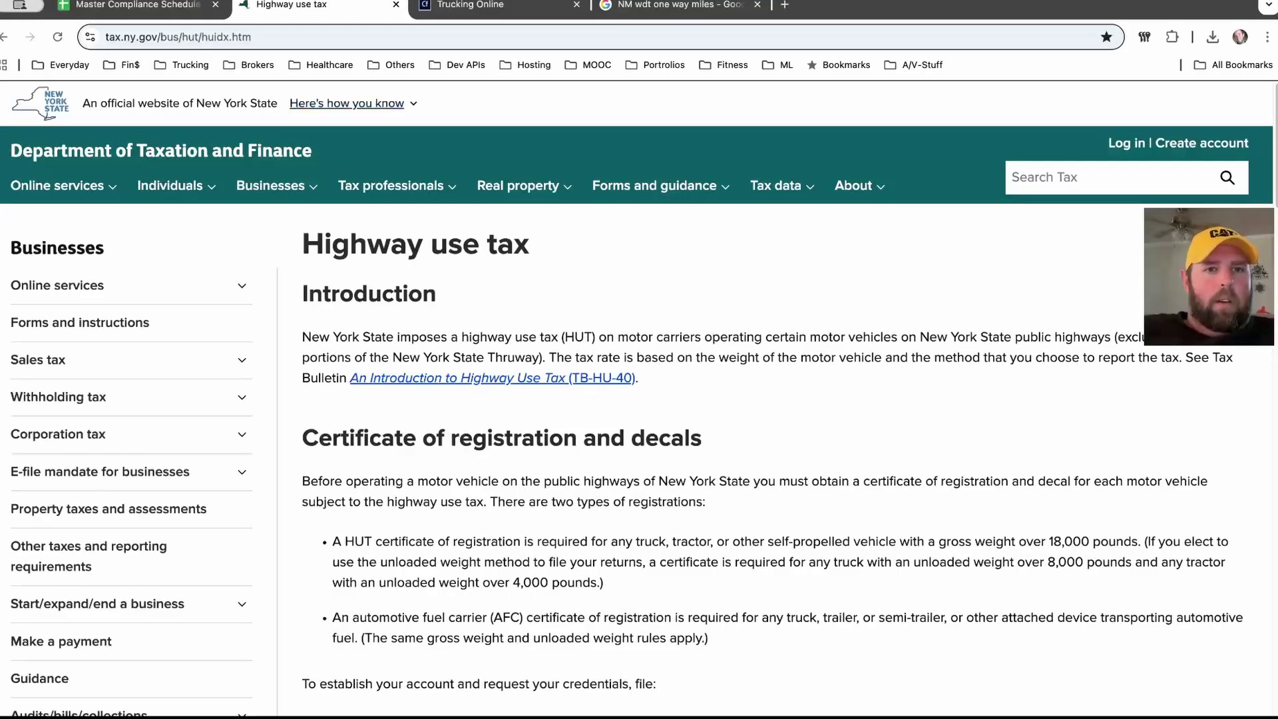
key(Tab)
key(Return)
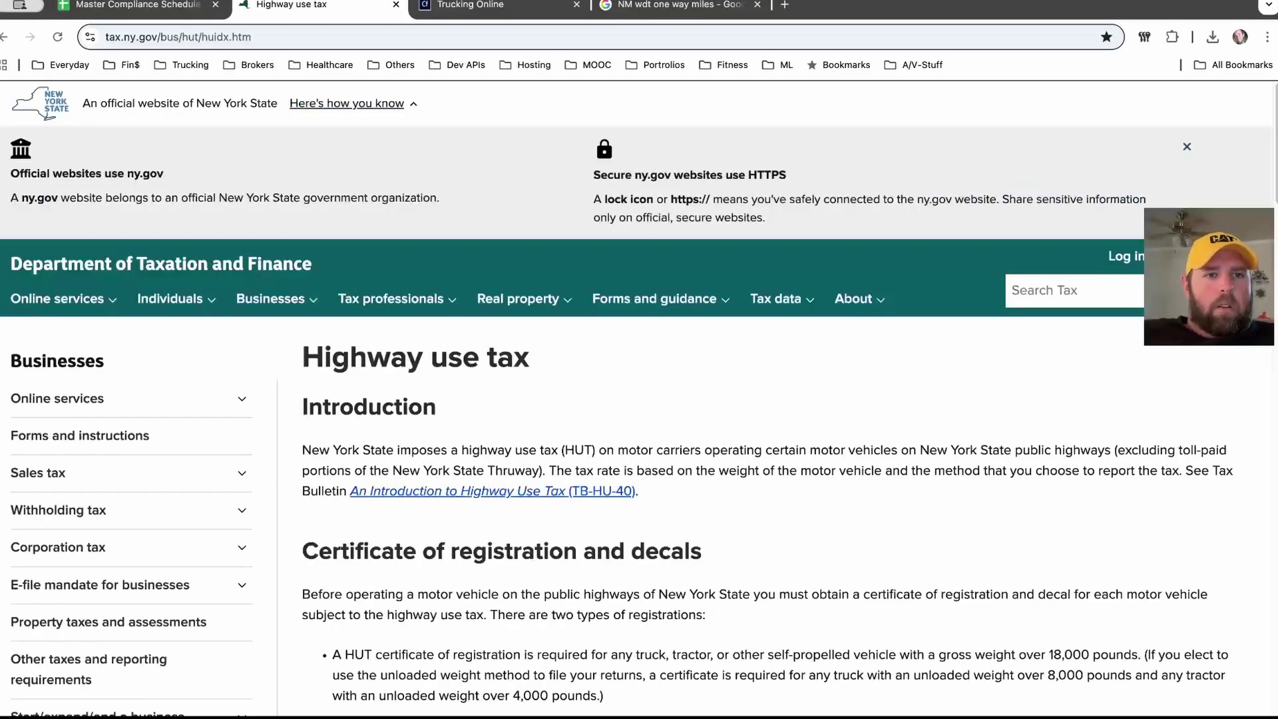
key(Return)
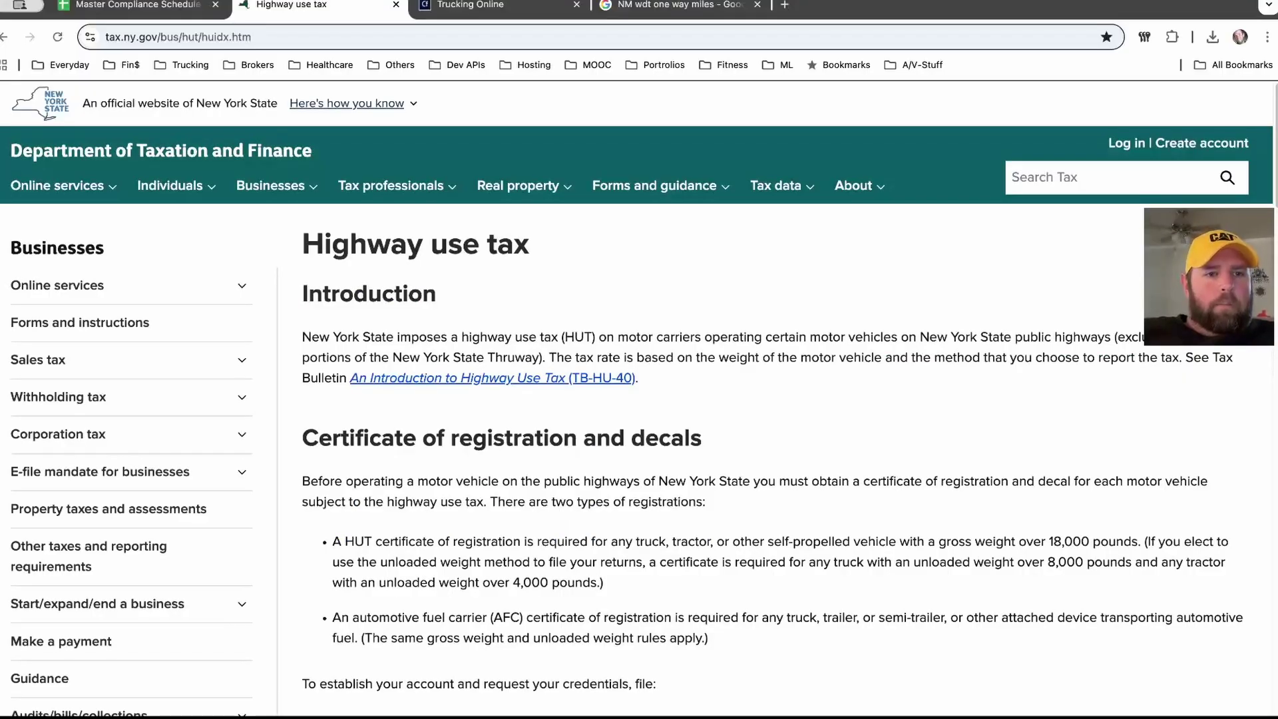
Step: Expand and collapse the Online services, Corporation tax and E-file mandate sidebar sections
key(Down)
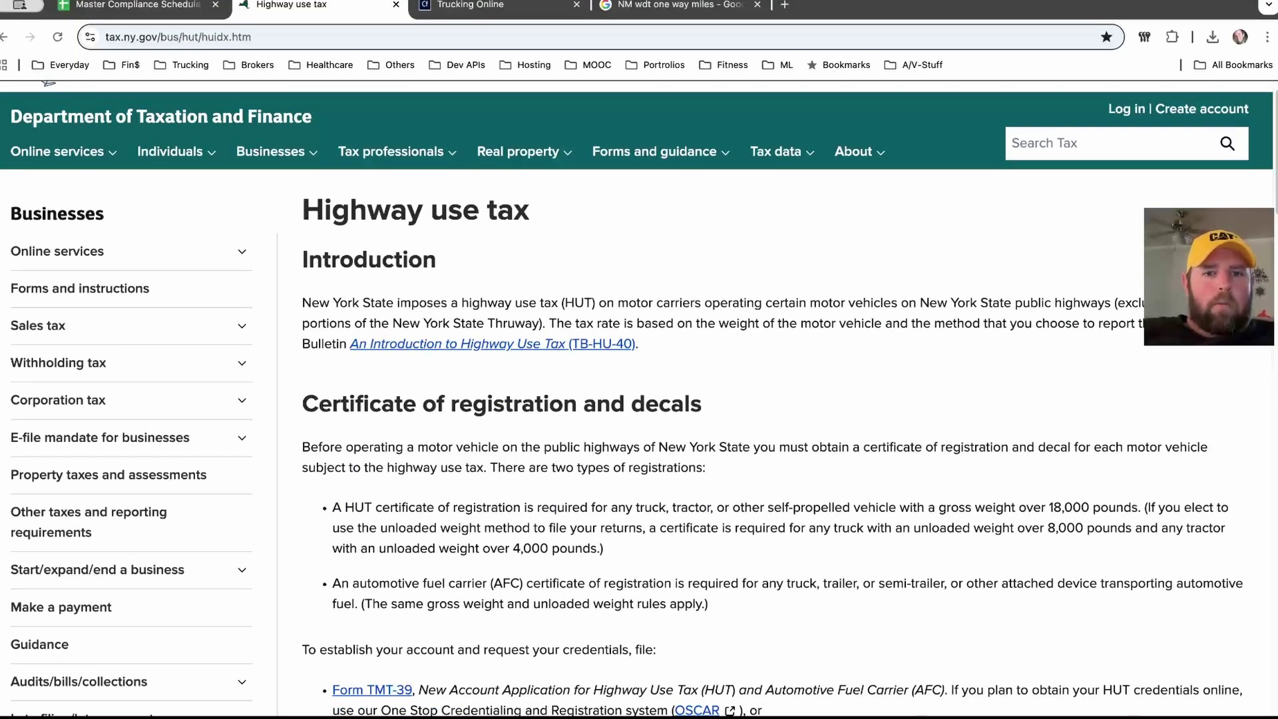
scroll(639, 399, down, 1)
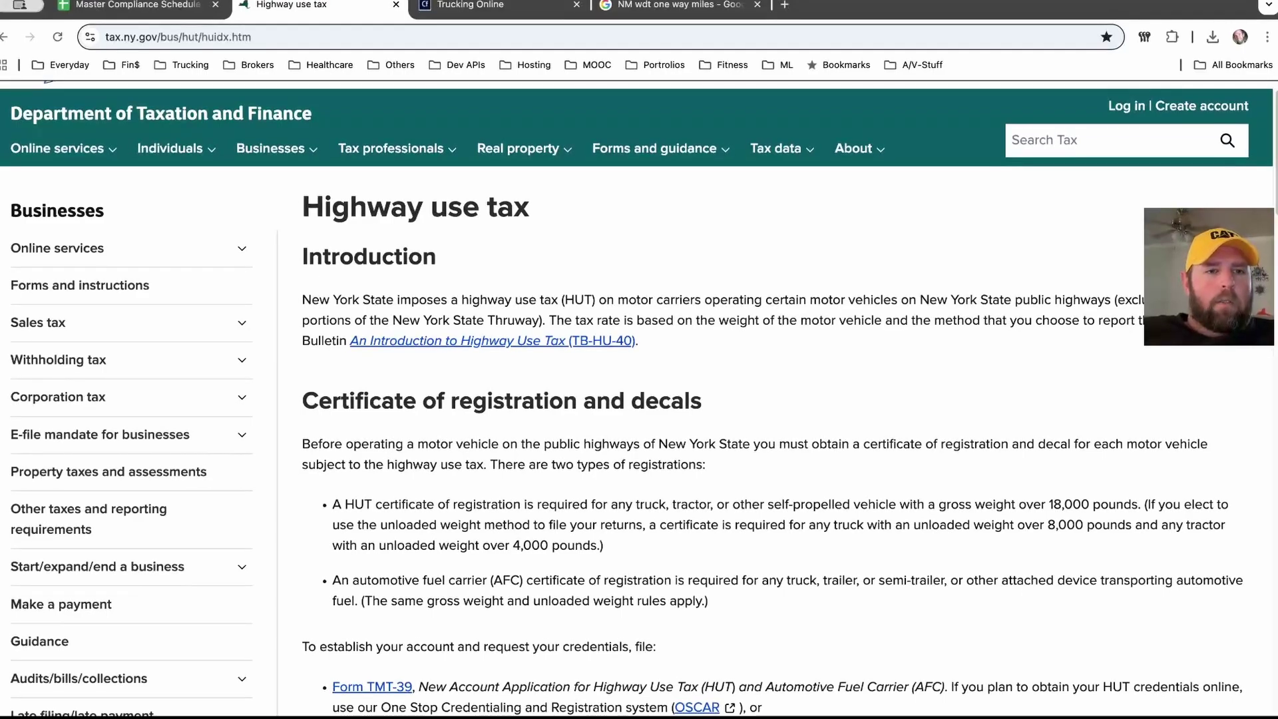
click(124, 248)
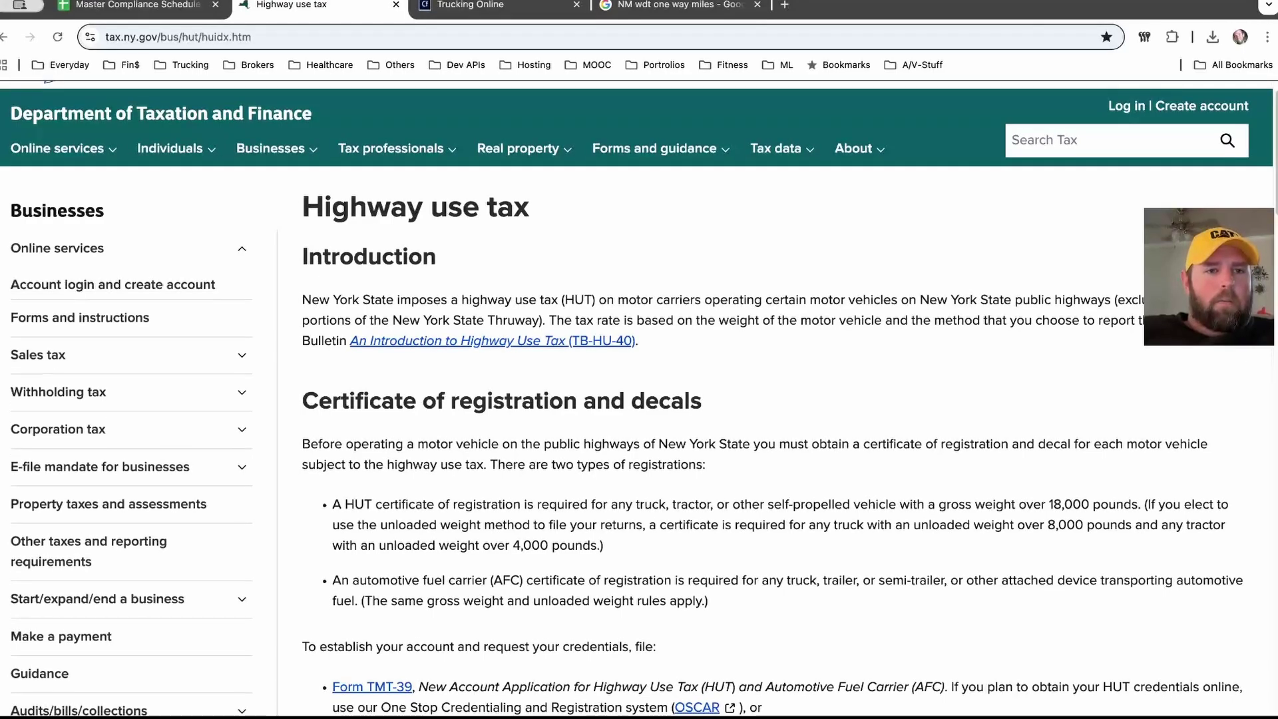
click(124, 248)
scroll(639, 400, down, 2)
scroll(639, 400, down, 1)
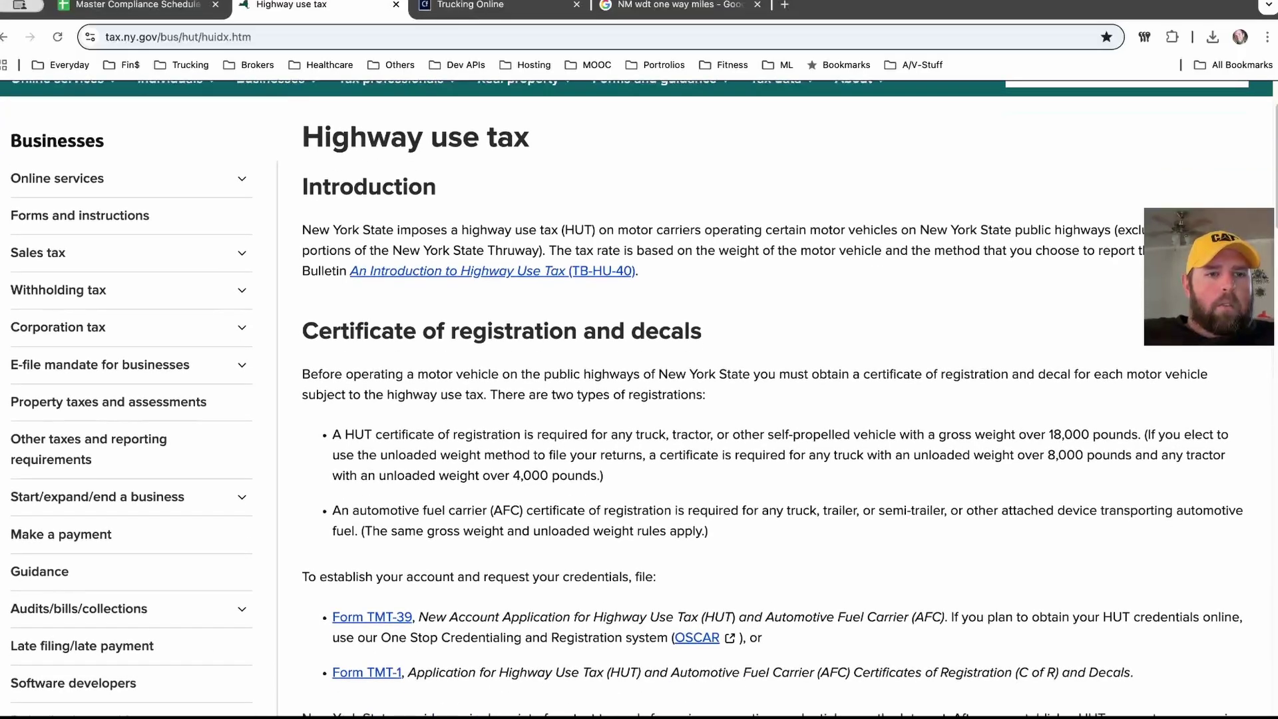
click(124, 327)
click(124, 327)
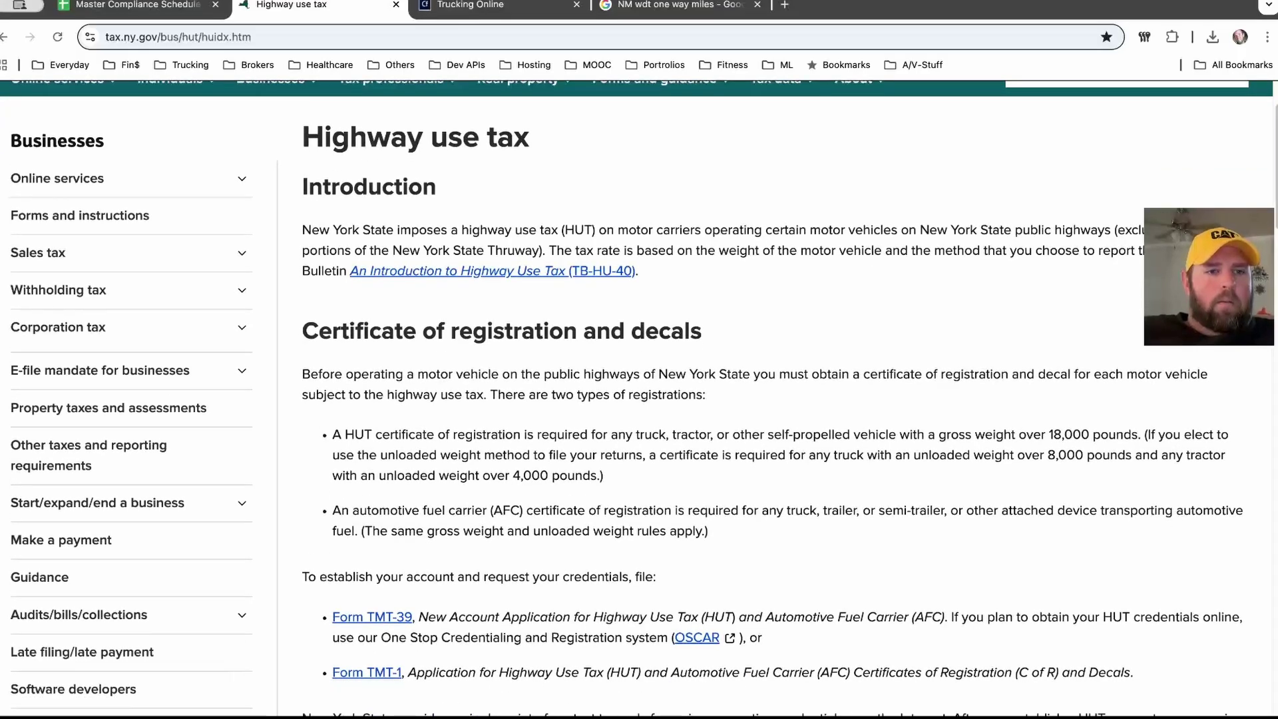
scroll(639, 399, down, 1)
scroll(639, 399, down, 3)
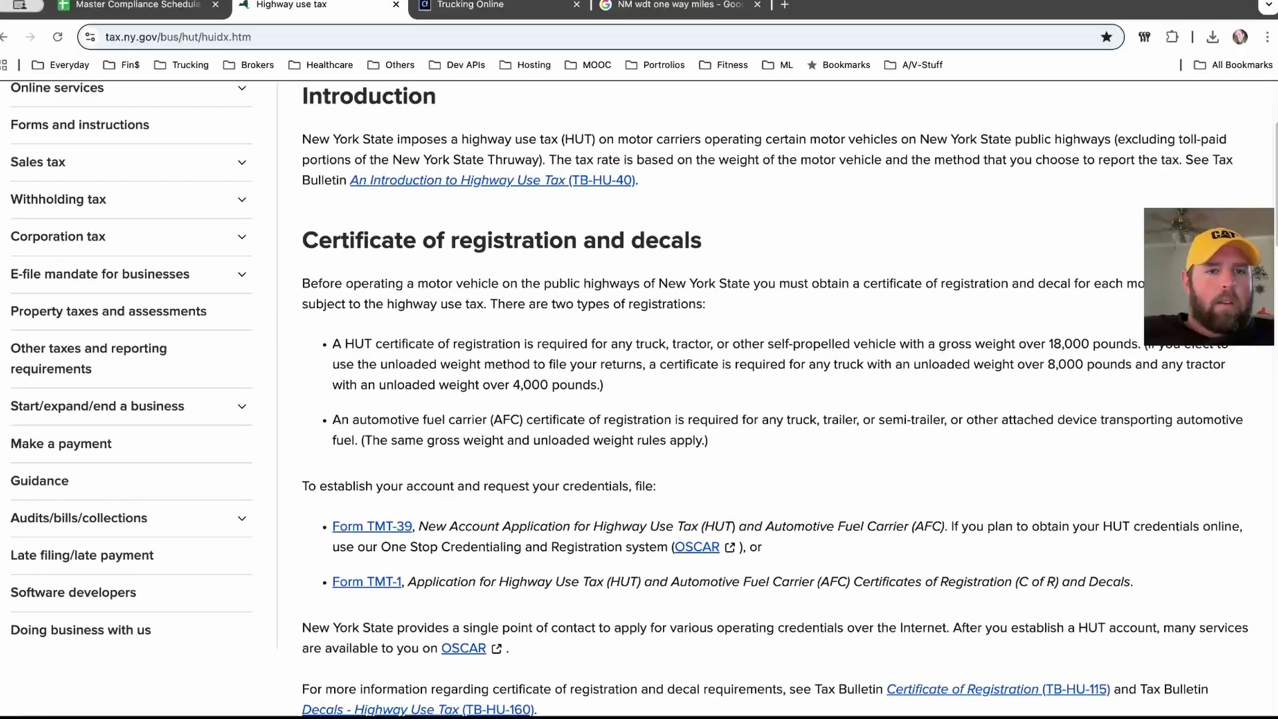
click(100, 274)
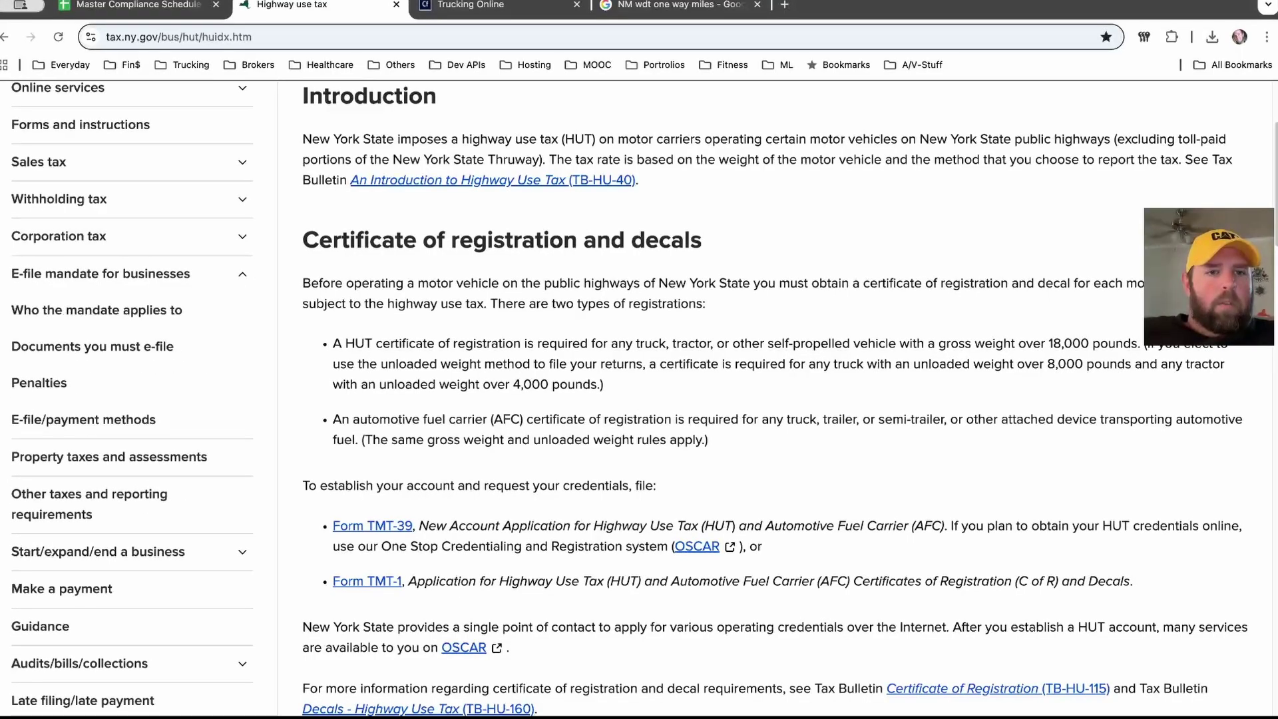
click(100, 273)
scroll(639, 399, down, 2)
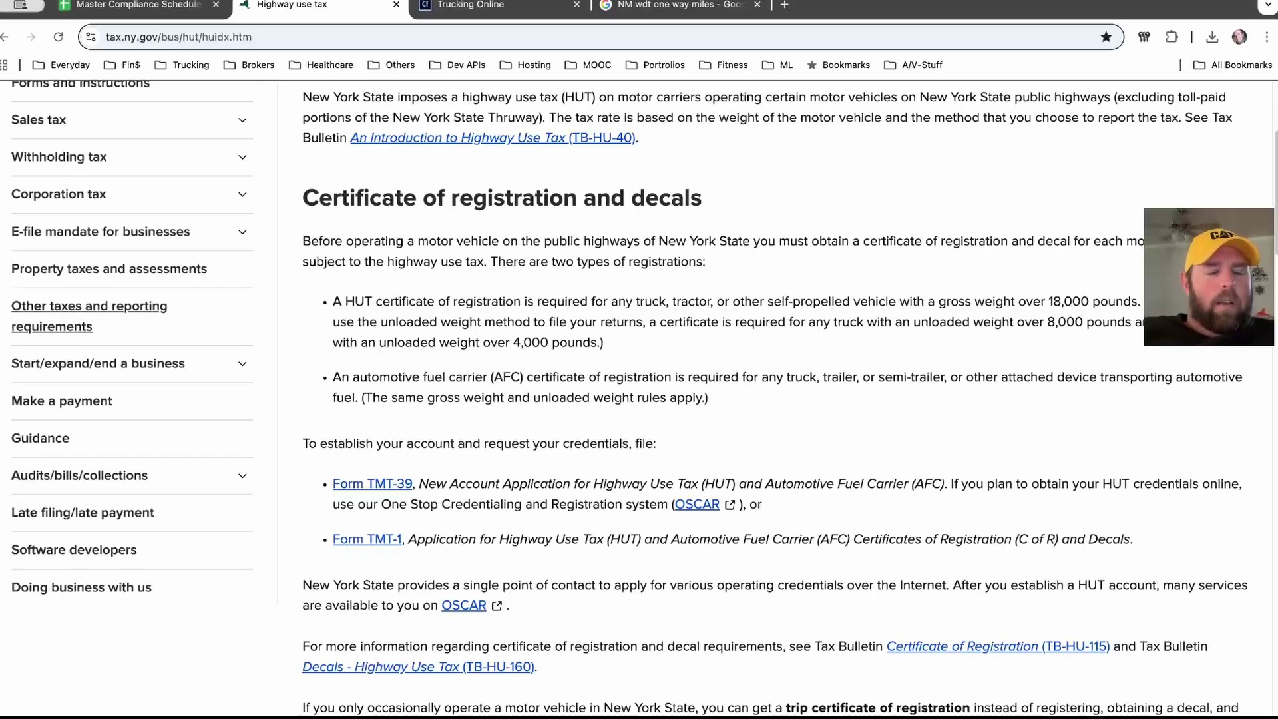
Step: Open Other taxes and reporting requirements and pick Highway use tax from its list
click(89, 306)
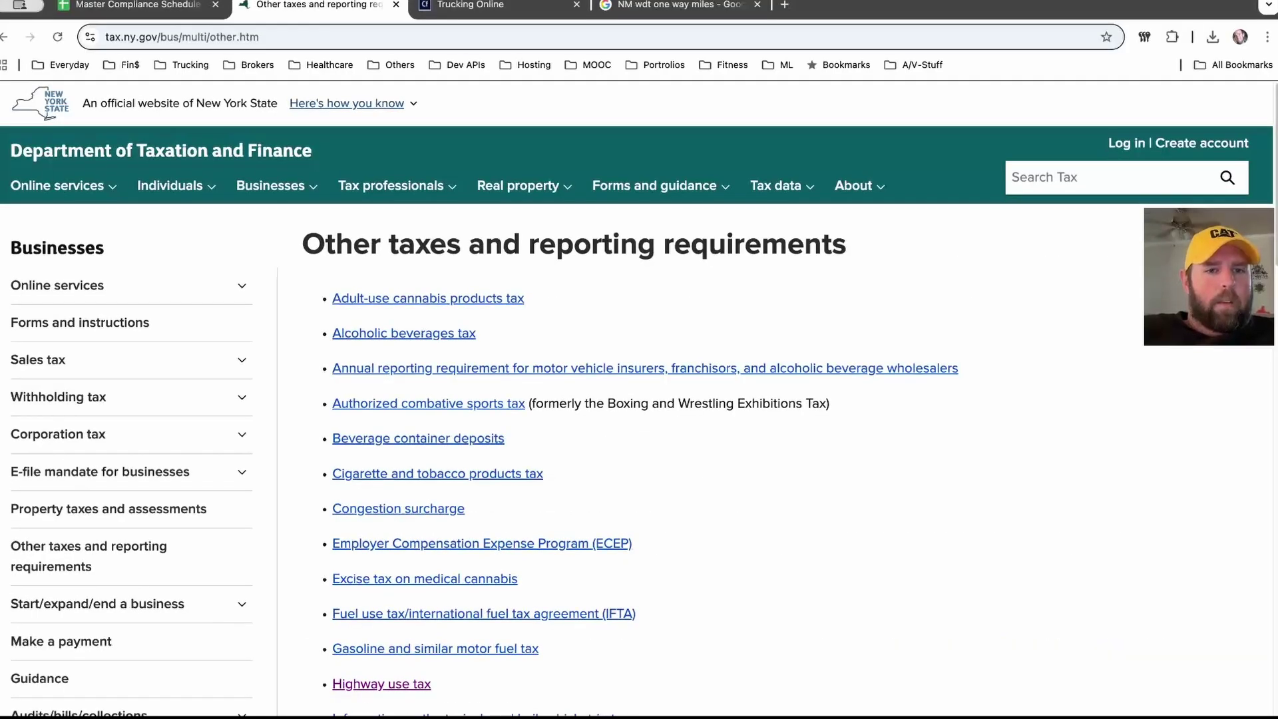
scroll(637, 398, down, 3)
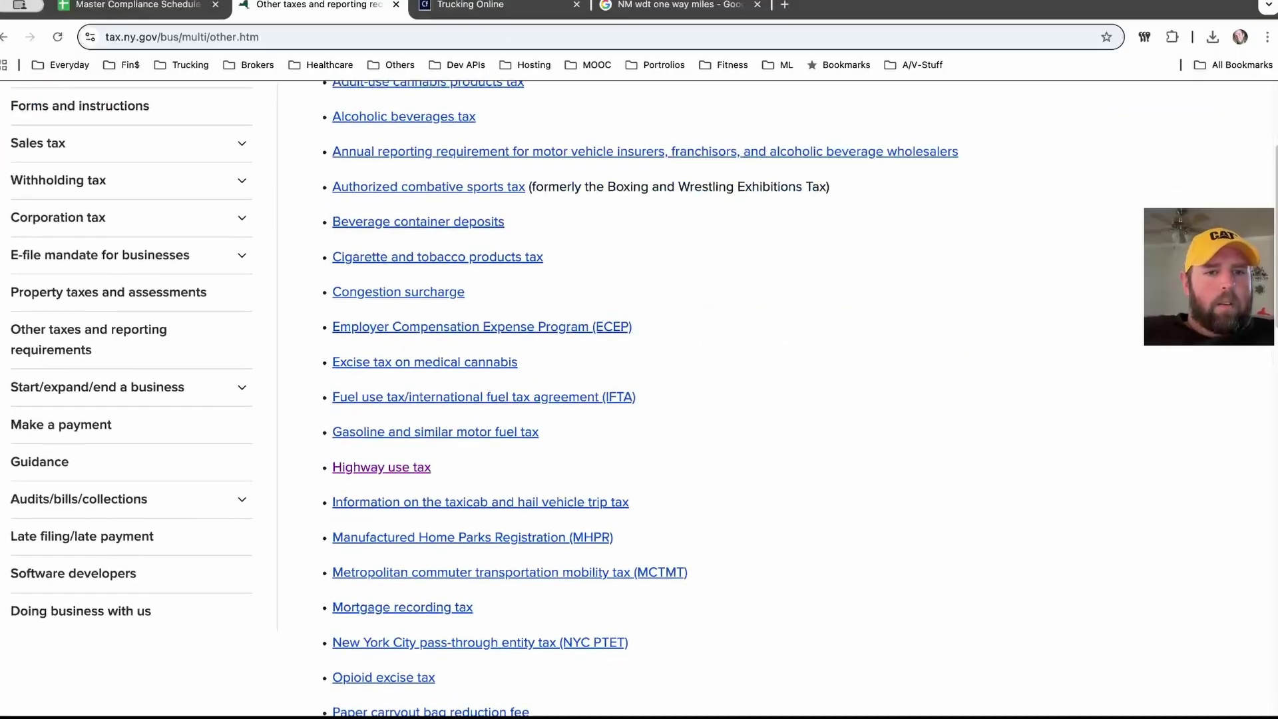
scroll(637, 398, down, 15)
scroll(636, 398, up, 20)
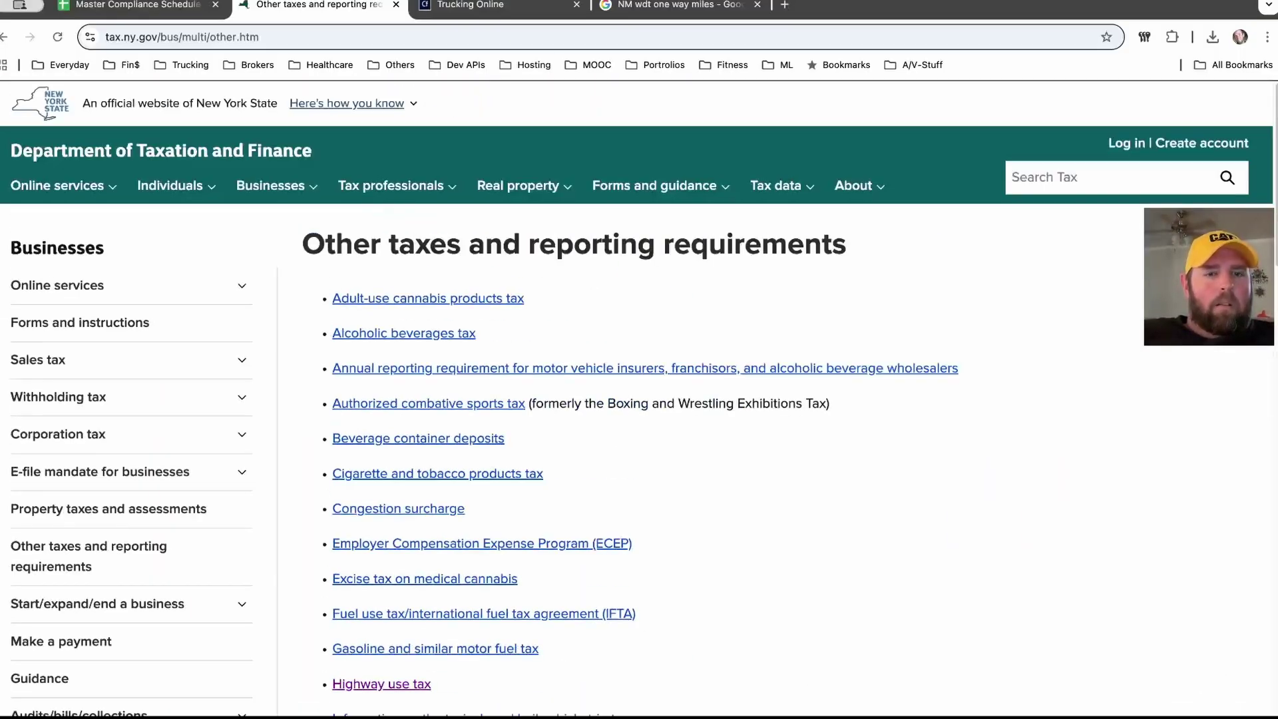
scroll(637, 398, down, 5)
scroll(636, 398, up, 3)
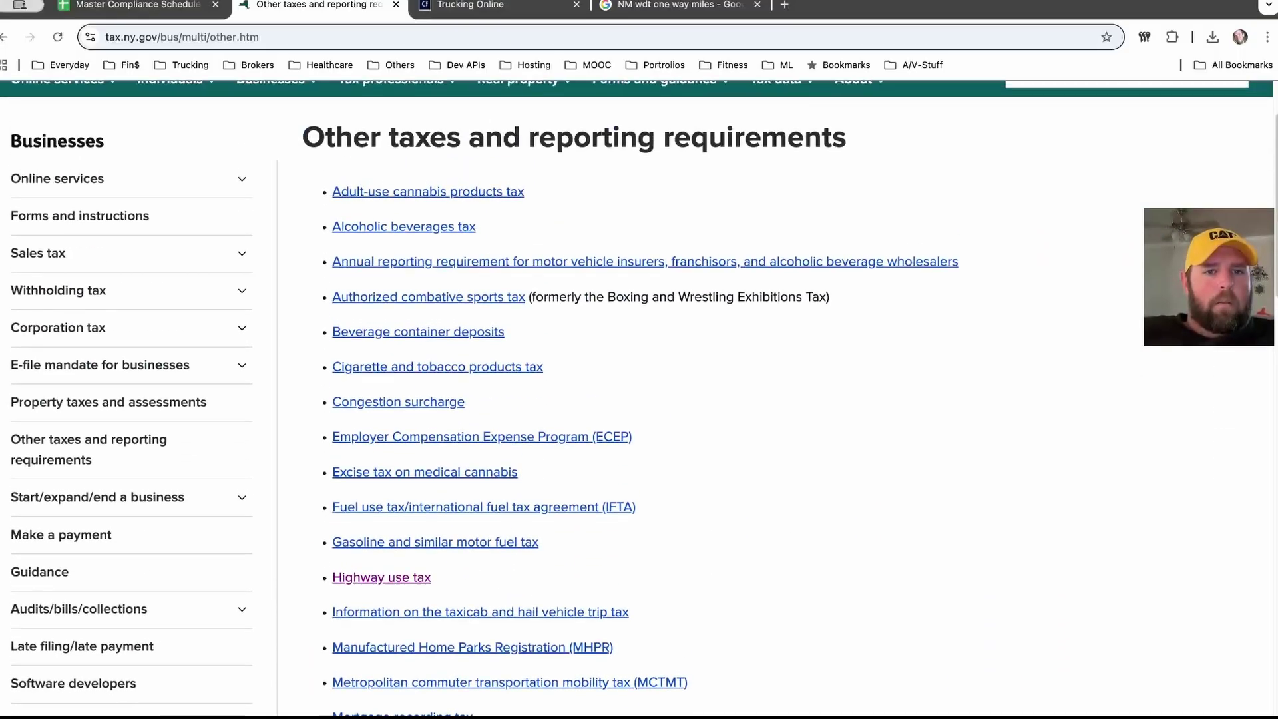
scroll(637, 398, down, 1)
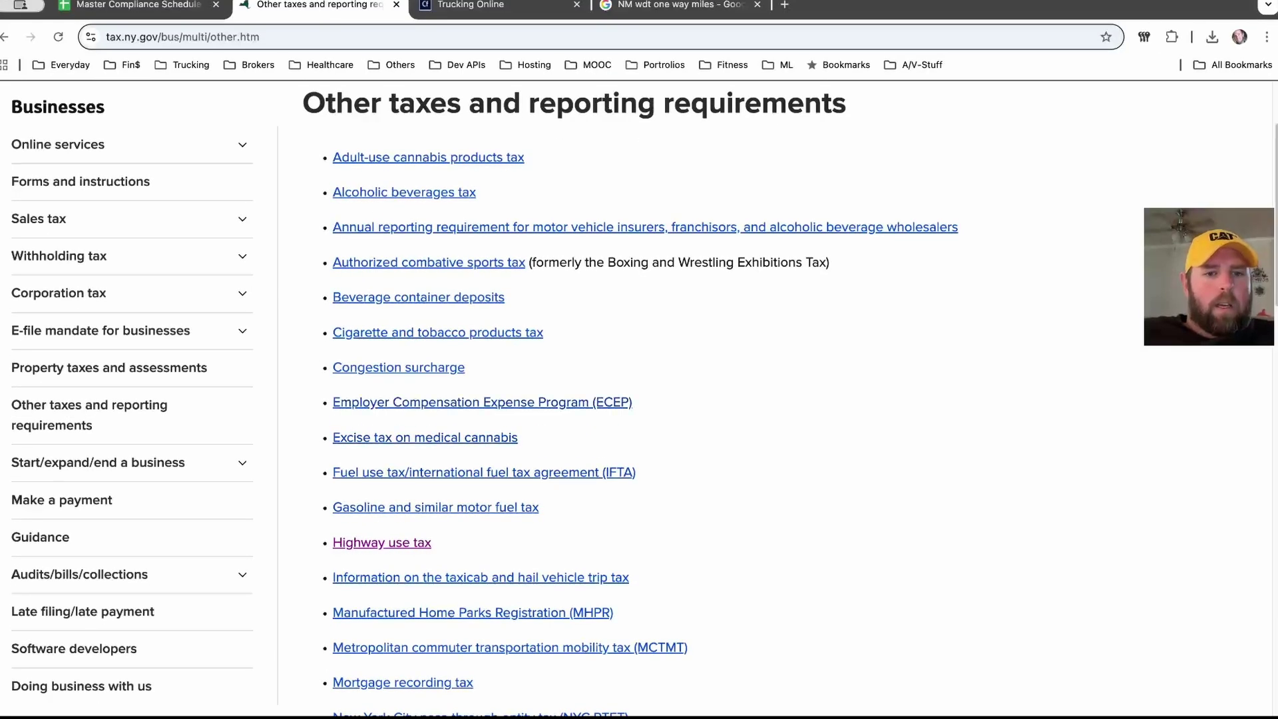
scroll(426, 436, down, 1)
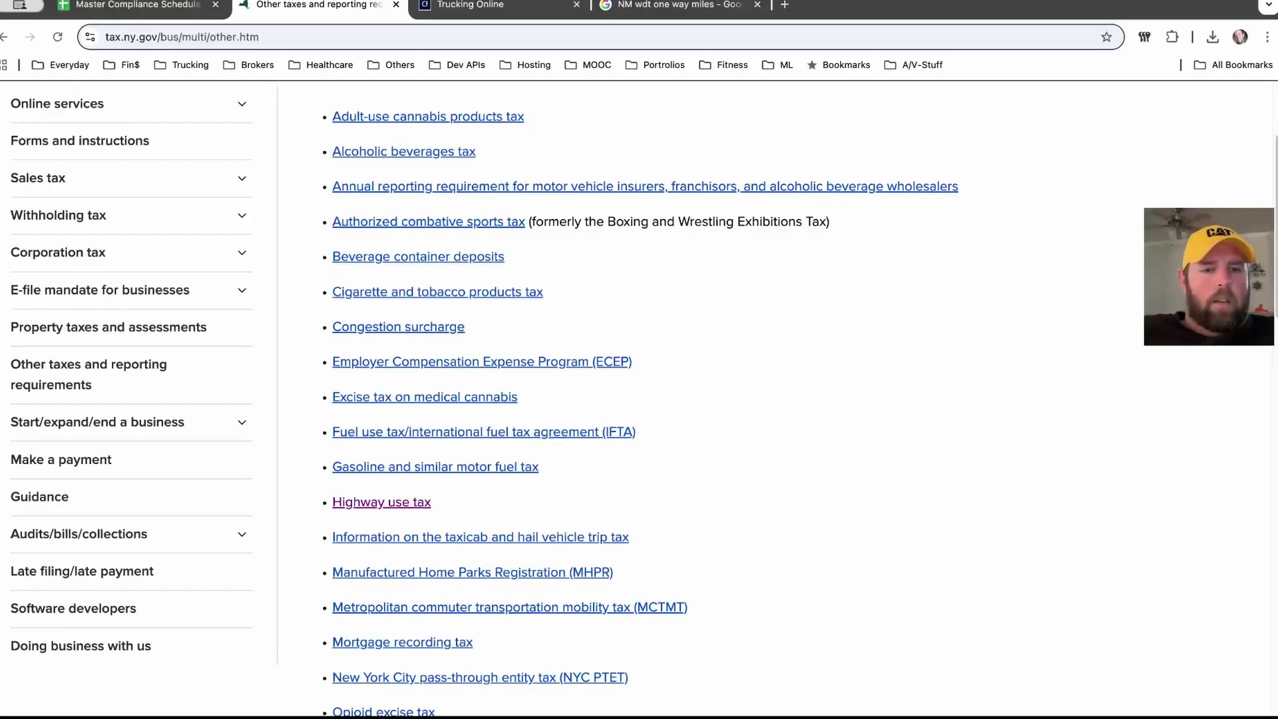
click(382, 501)
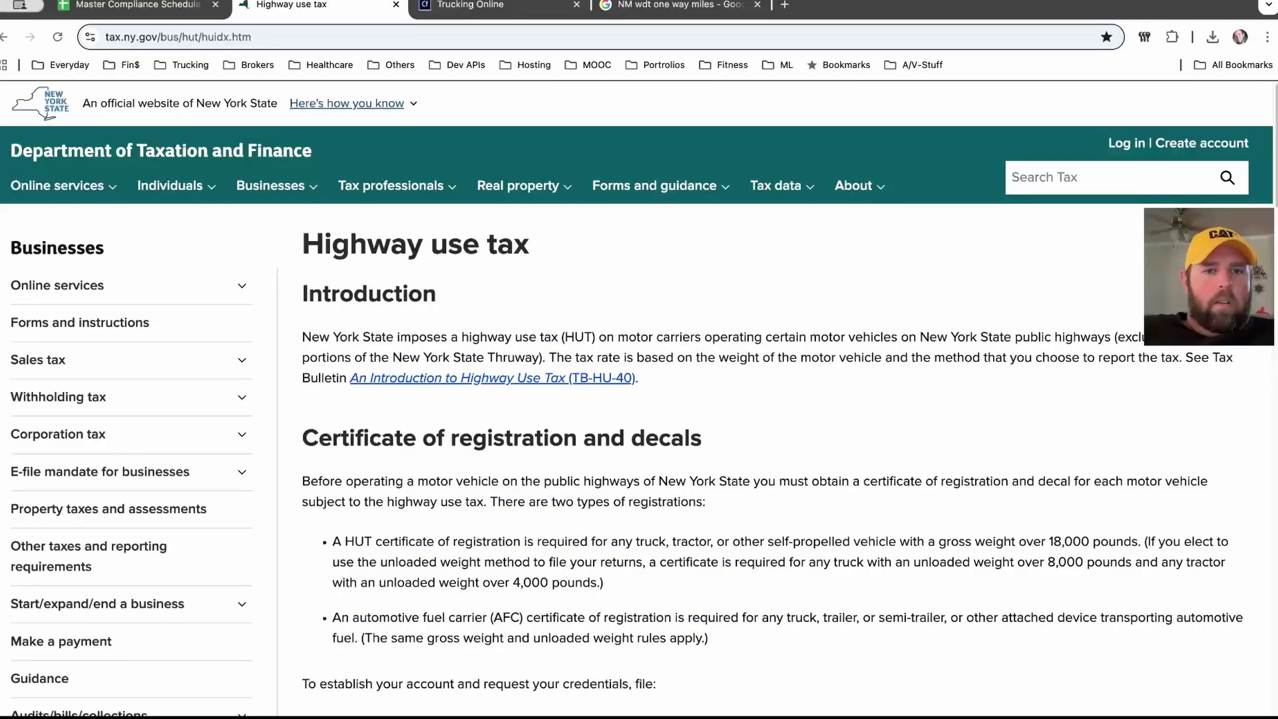
Step: Read the filing requirements, including that a return is due even with no tax, then open Web File
scroll(639, 399, down, 5)
scroll(772, 399, down, 1)
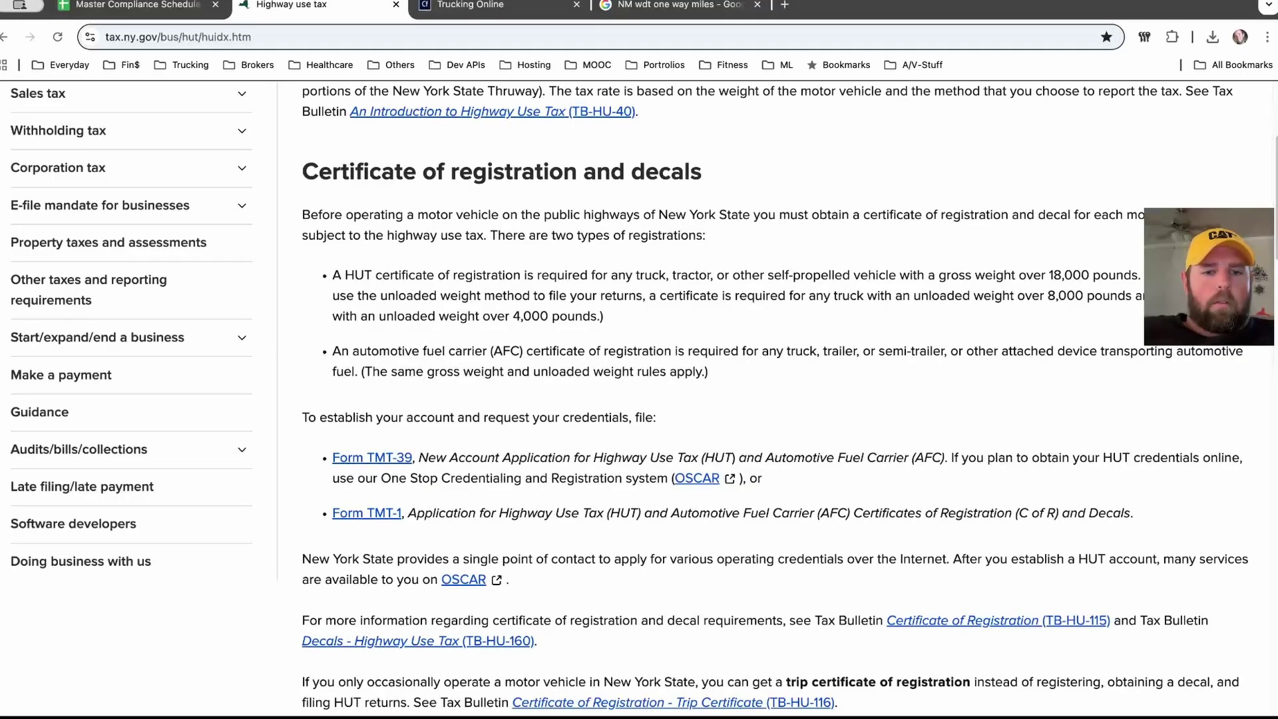
scroll(639, 400, down, 5)
scroll(639, 400, down, 5)
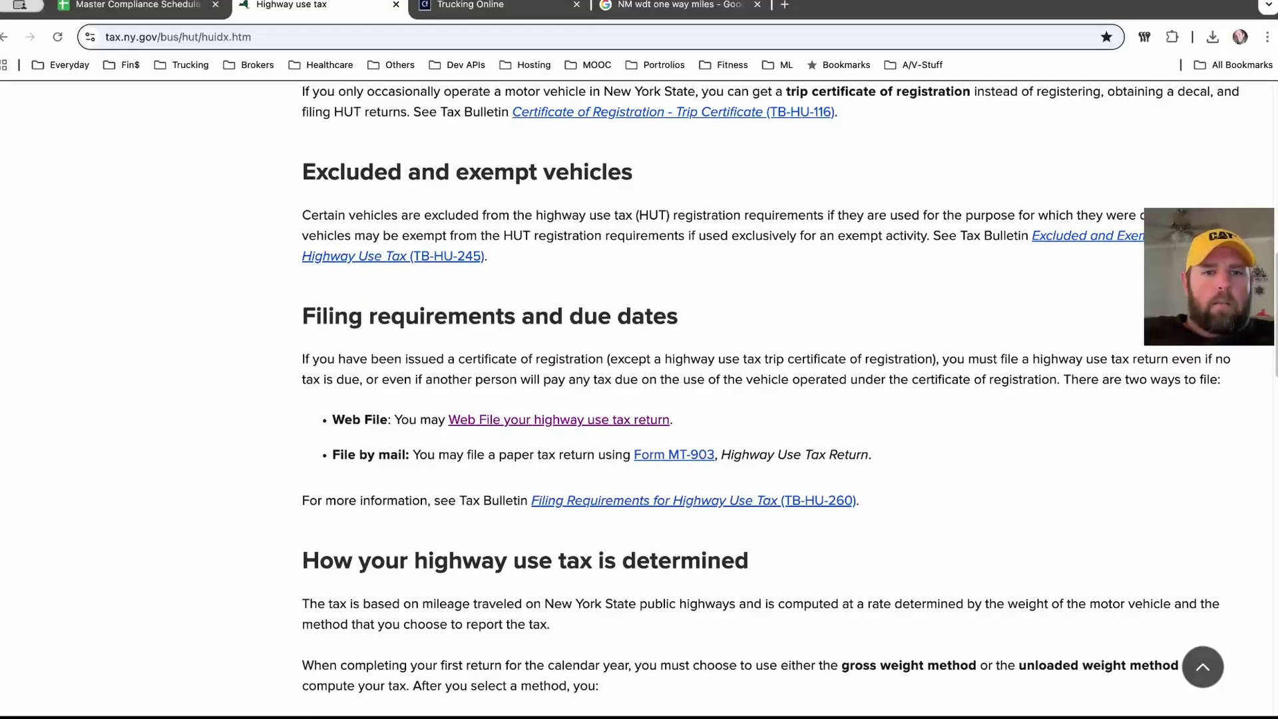
drag(305, 359, 1230, 359)
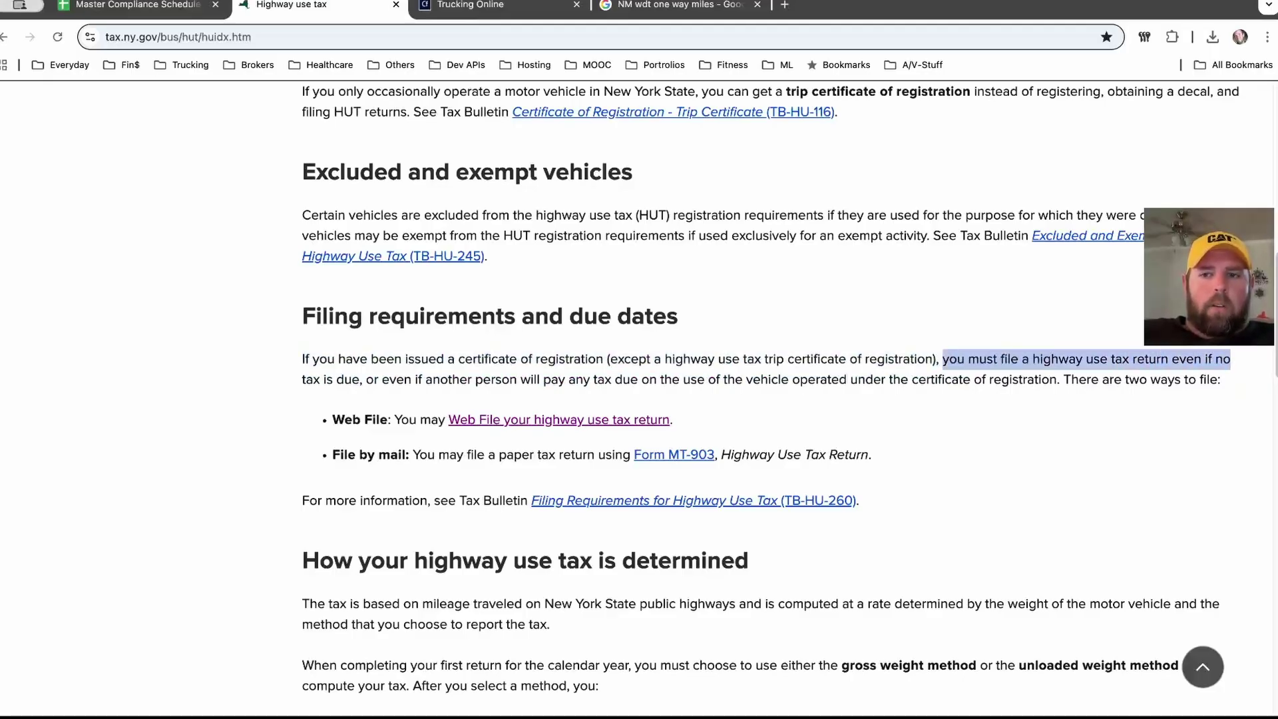
drag(303, 380, 745, 380)
click(746, 379)
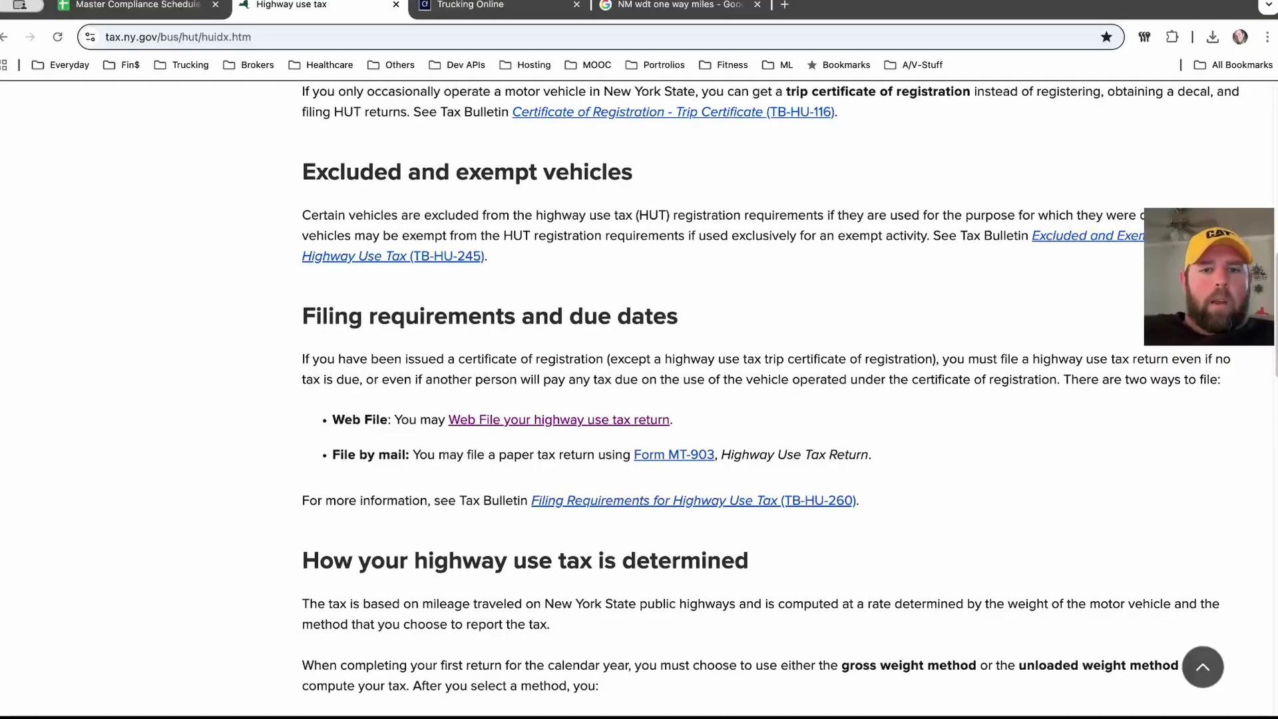
click(559, 420)
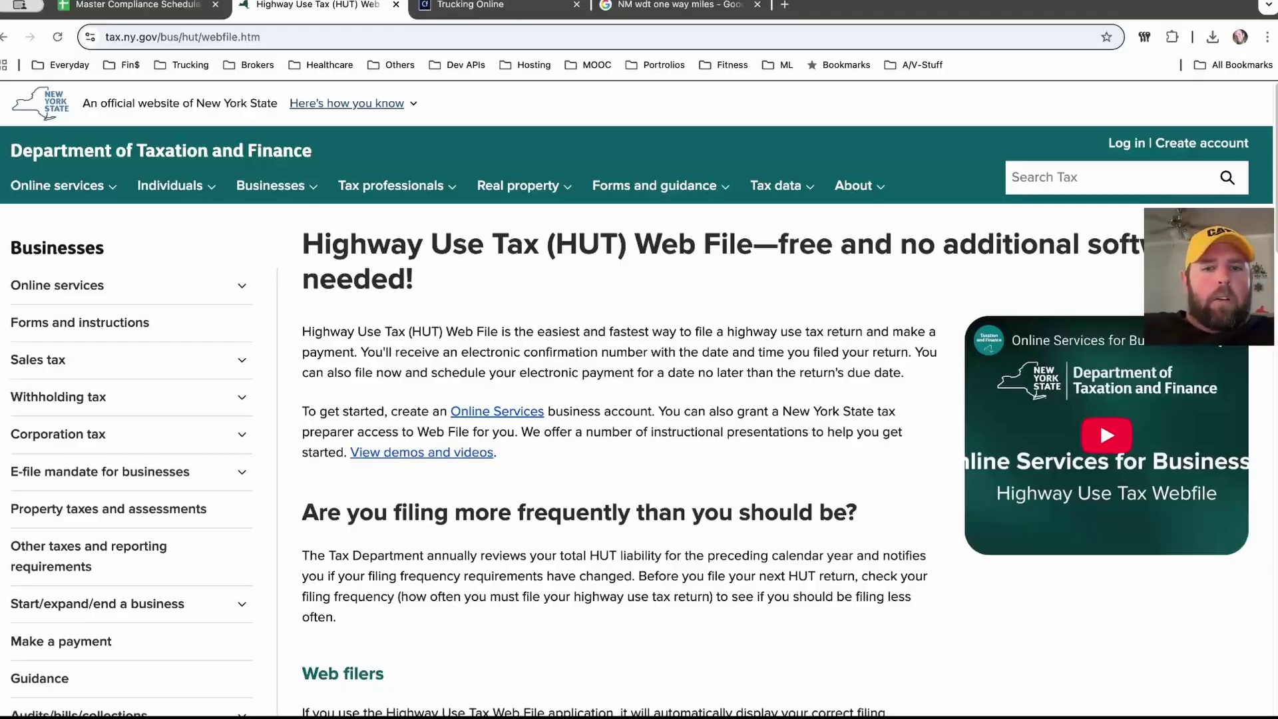
scroll(639, 399, down, 2)
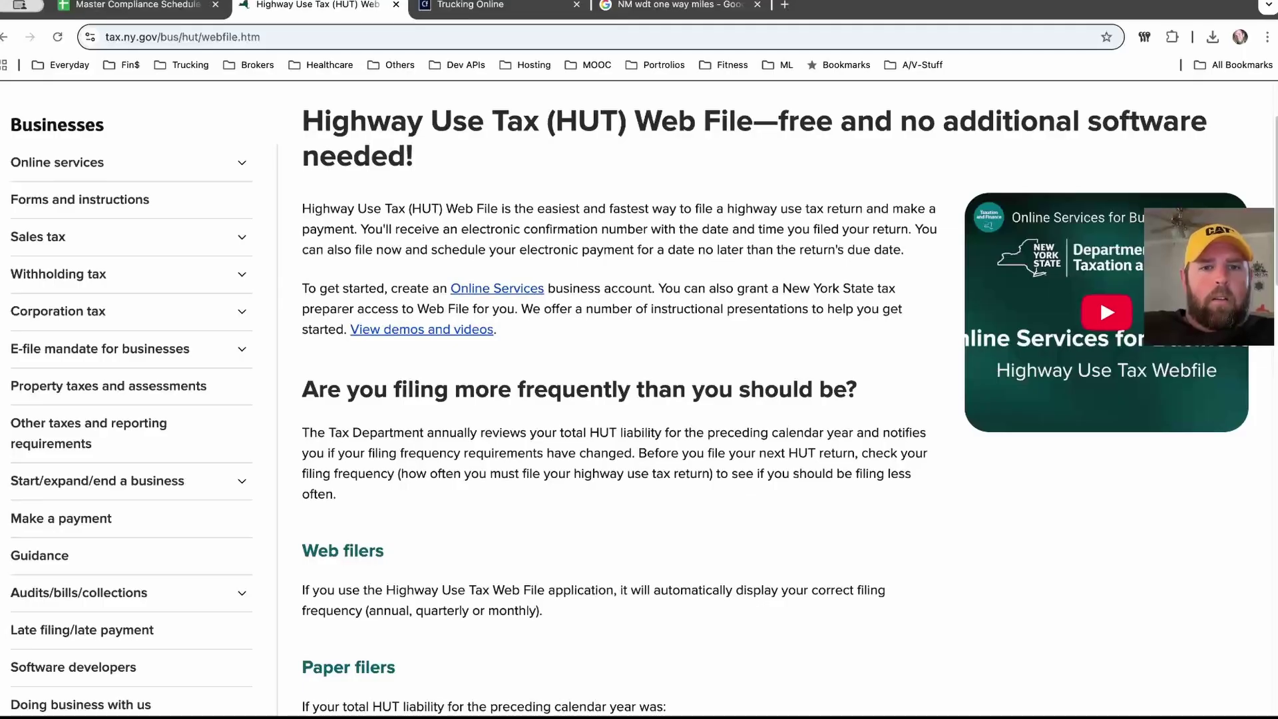
scroll(639, 399, down, 4)
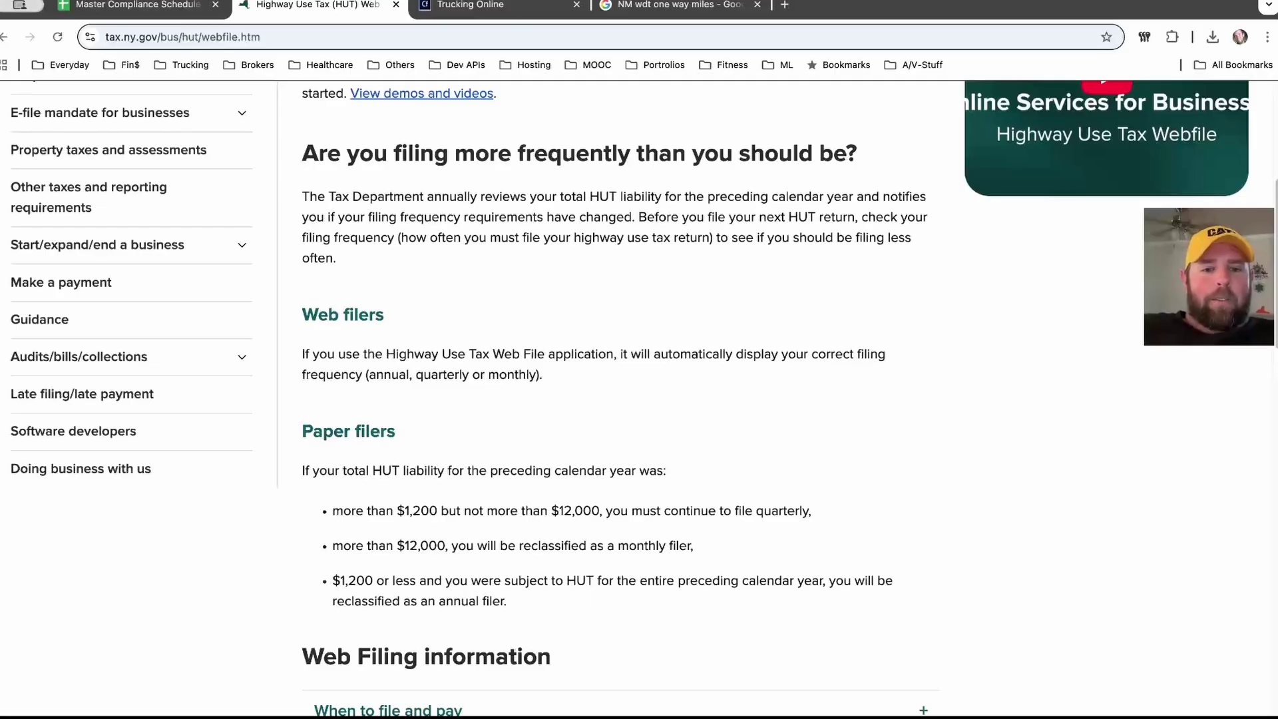
scroll(639, 400, down, 3)
scroll(639, 399, up, 2)
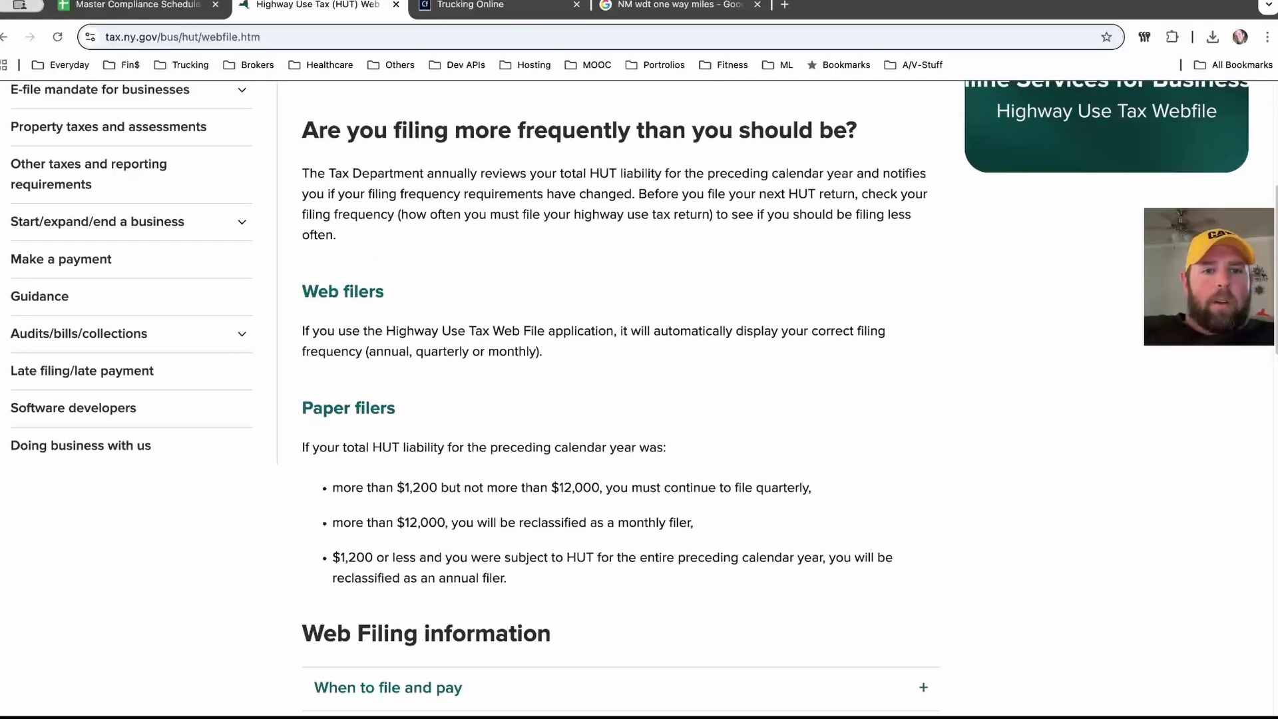
drag(306, 330, 877, 331)
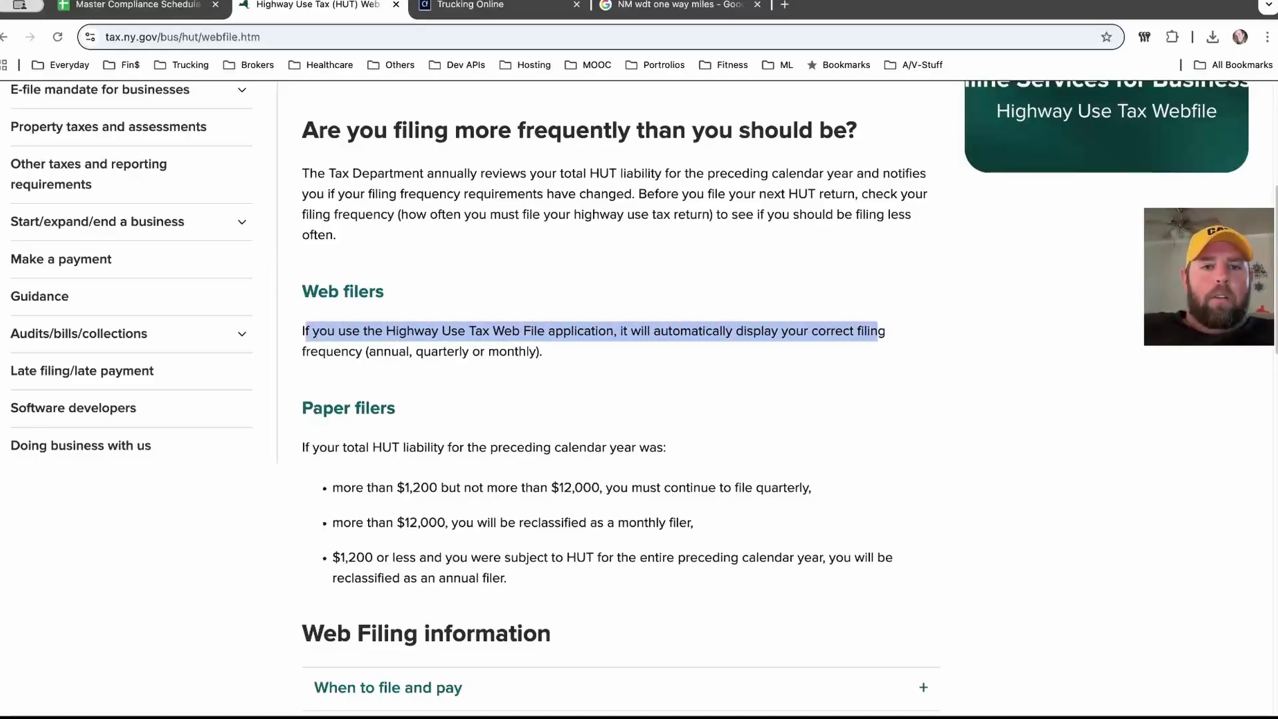
click(877, 331)
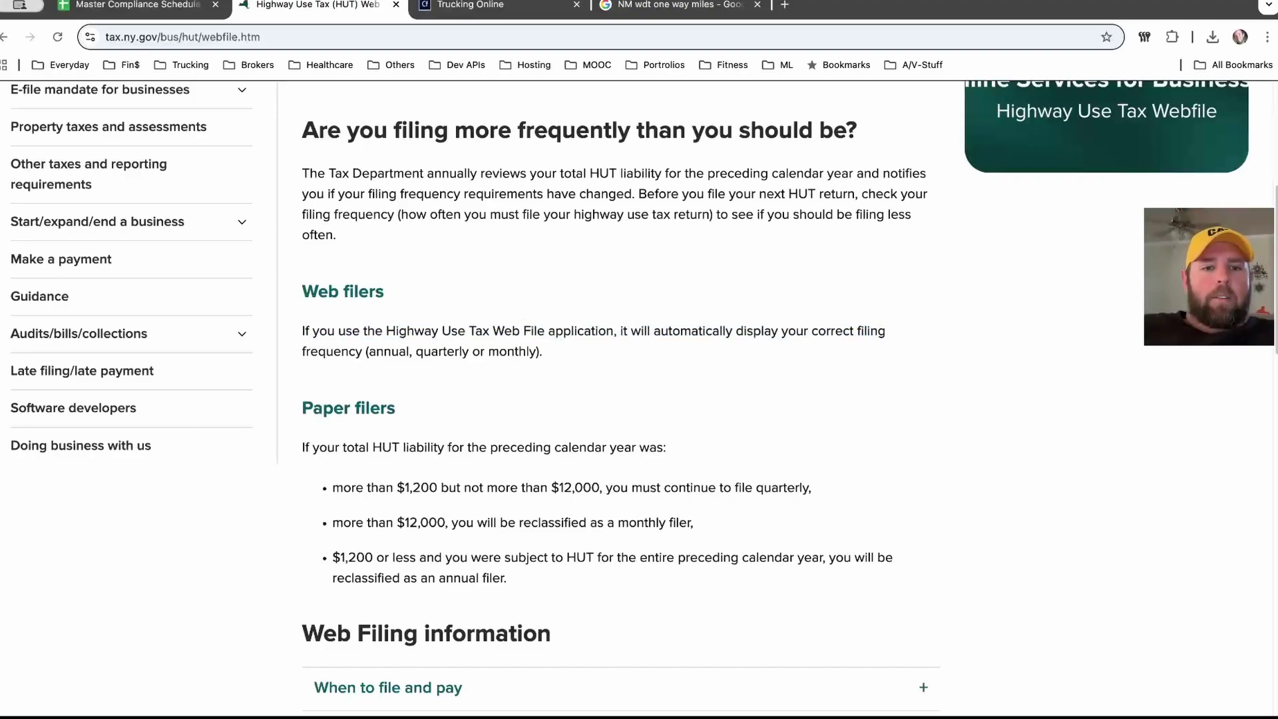
scroll(621, 399, down, 6)
scroll(620, 400, up, 7)
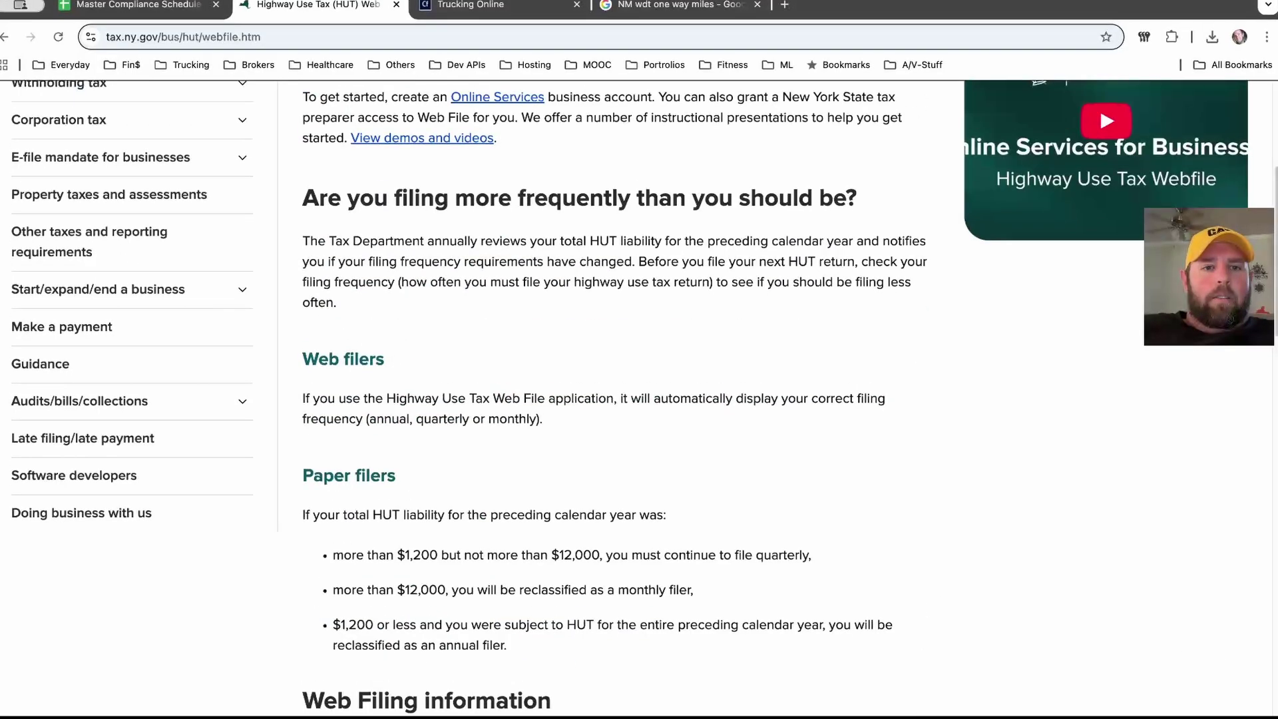
Step: Expand and read the When to file and pay section
scroll(621, 399, down, 5)
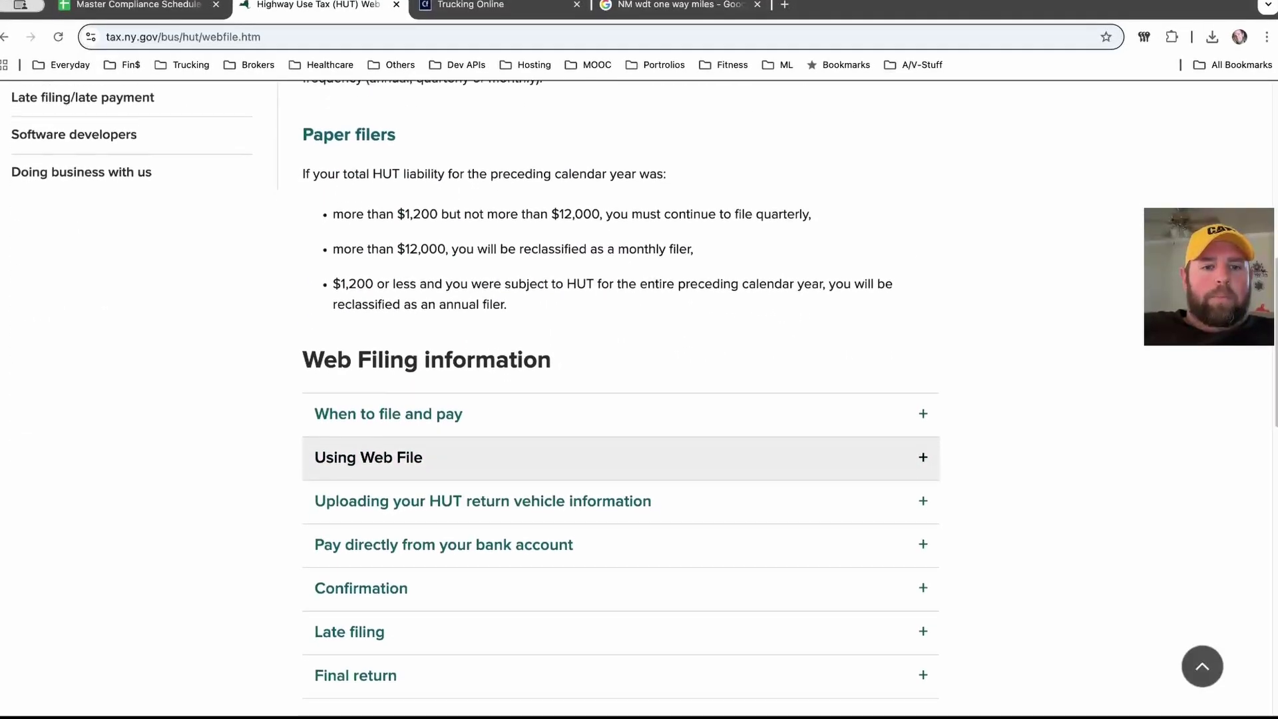
click(621, 407)
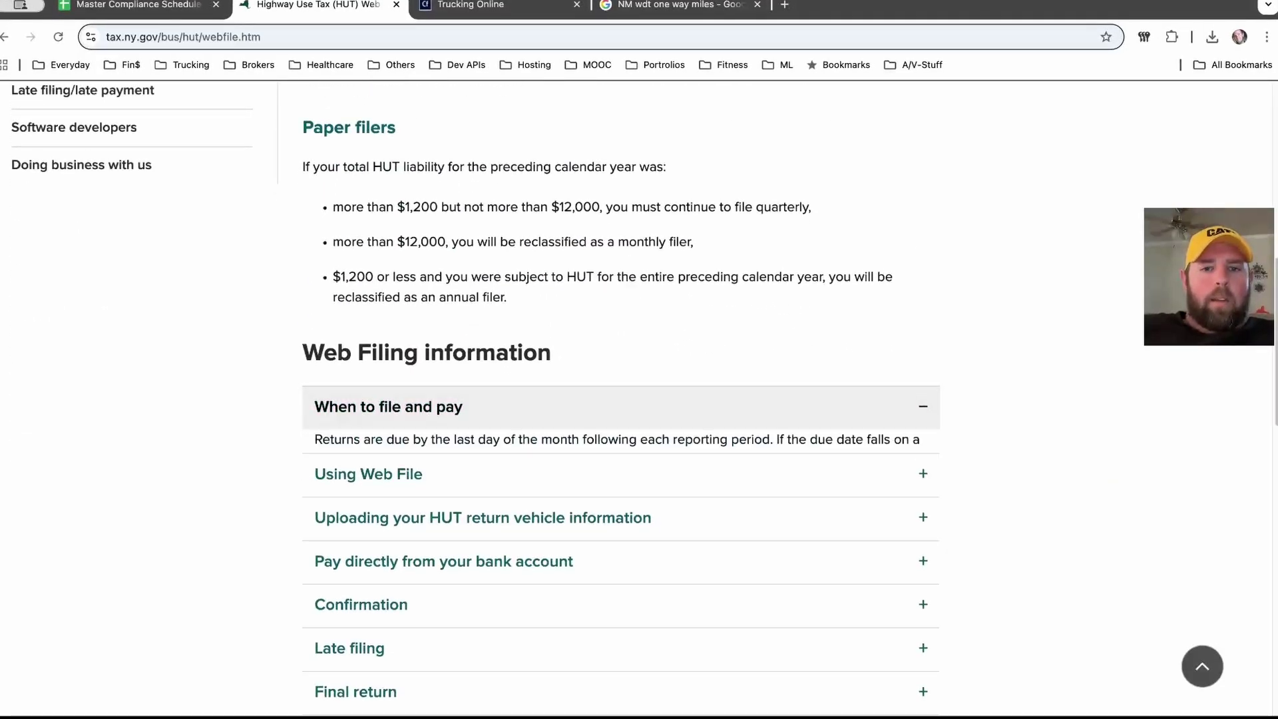
scroll(621, 407, down, 3)
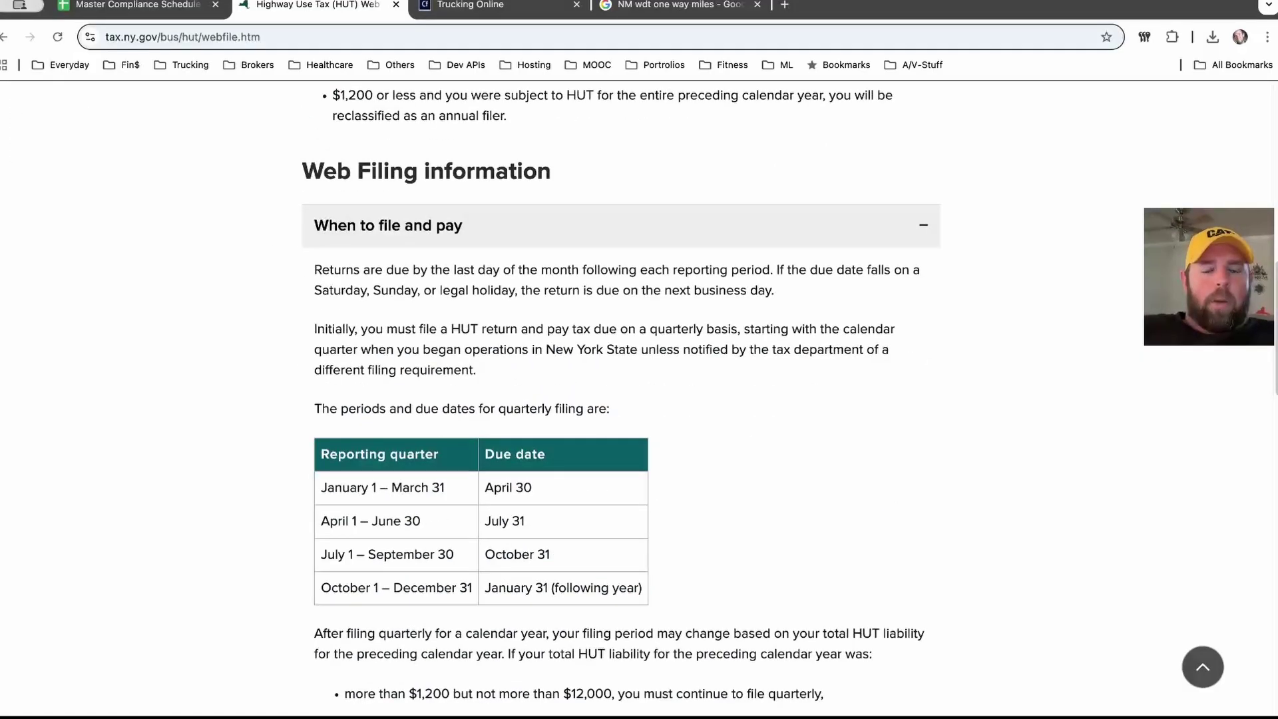
scroll(621, 406, down, 4)
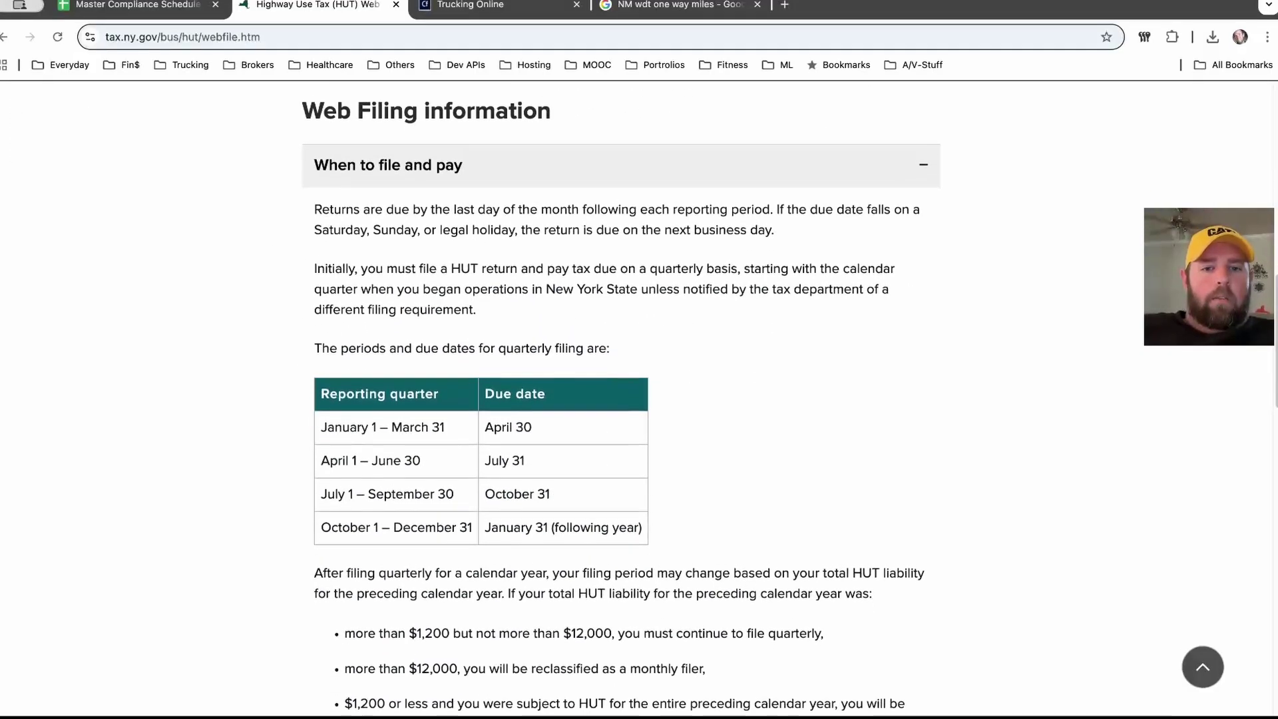
scroll(620, 407, down, 2)
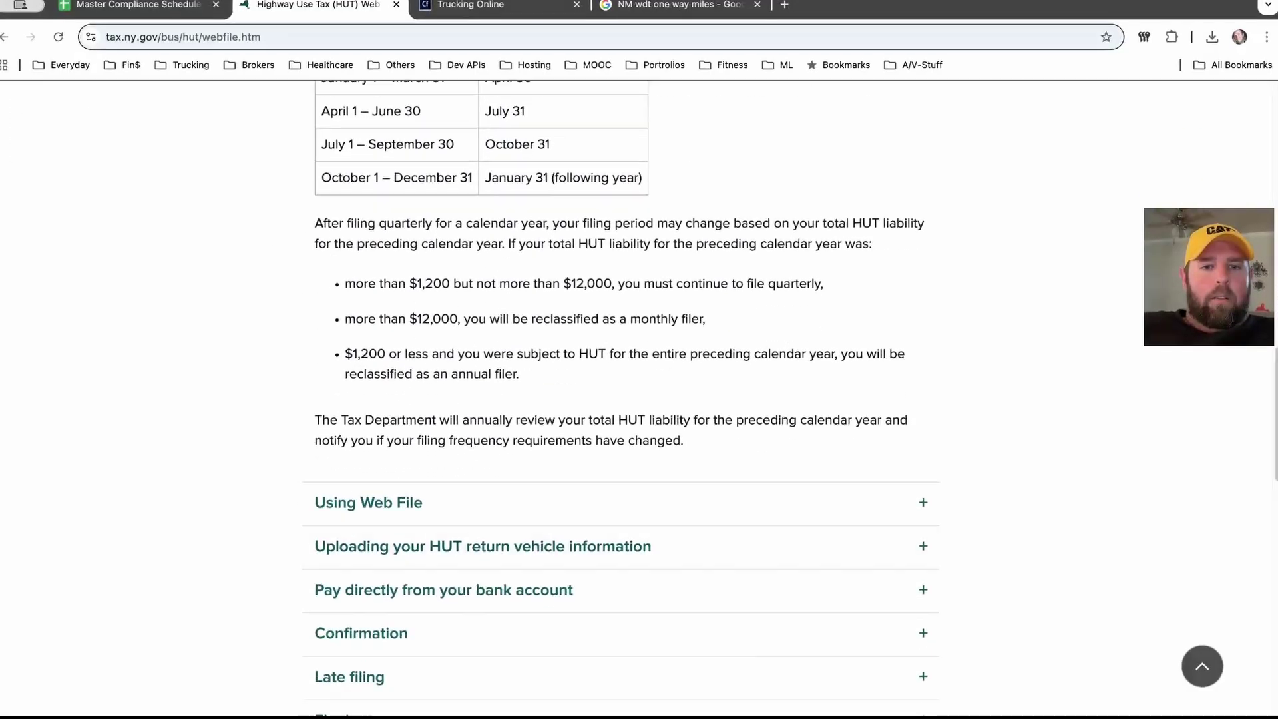
scroll(620, 456, down, 1)
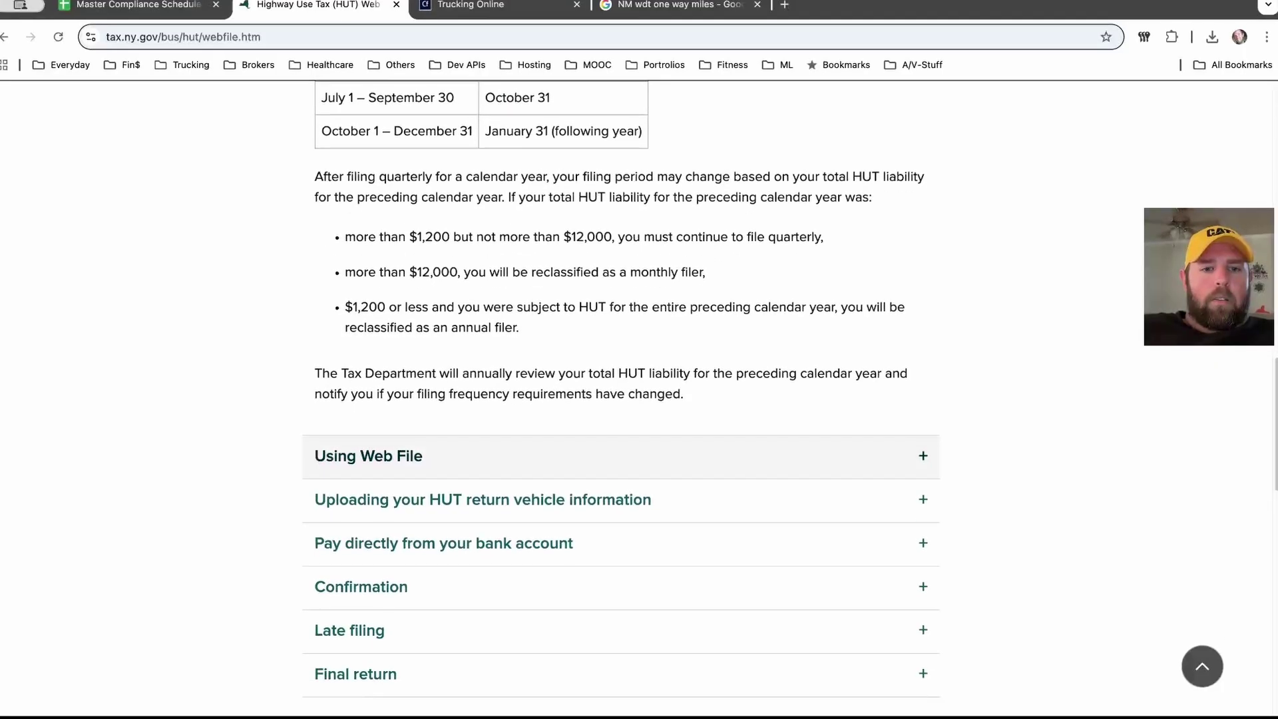
Step: Expand and read the Using Web File section
click(621, 456)
scroll(621, 456, down, 5)
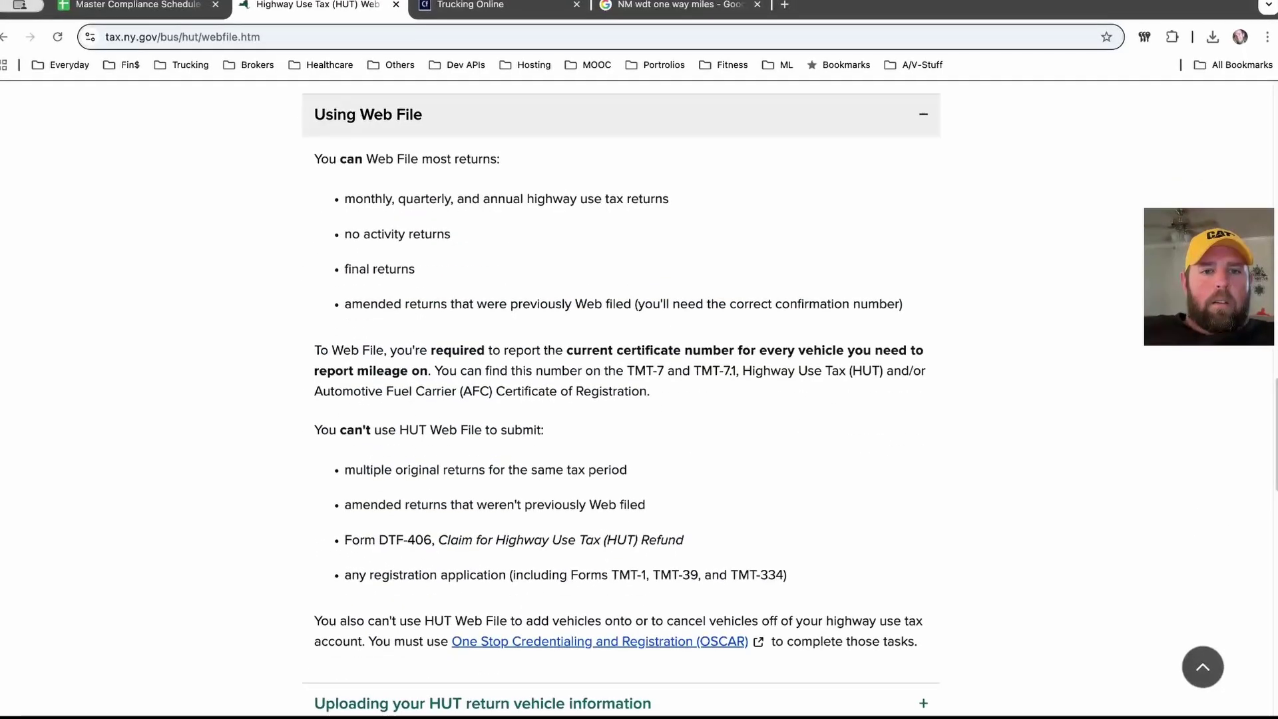
scroll(621, 399, down, 1)
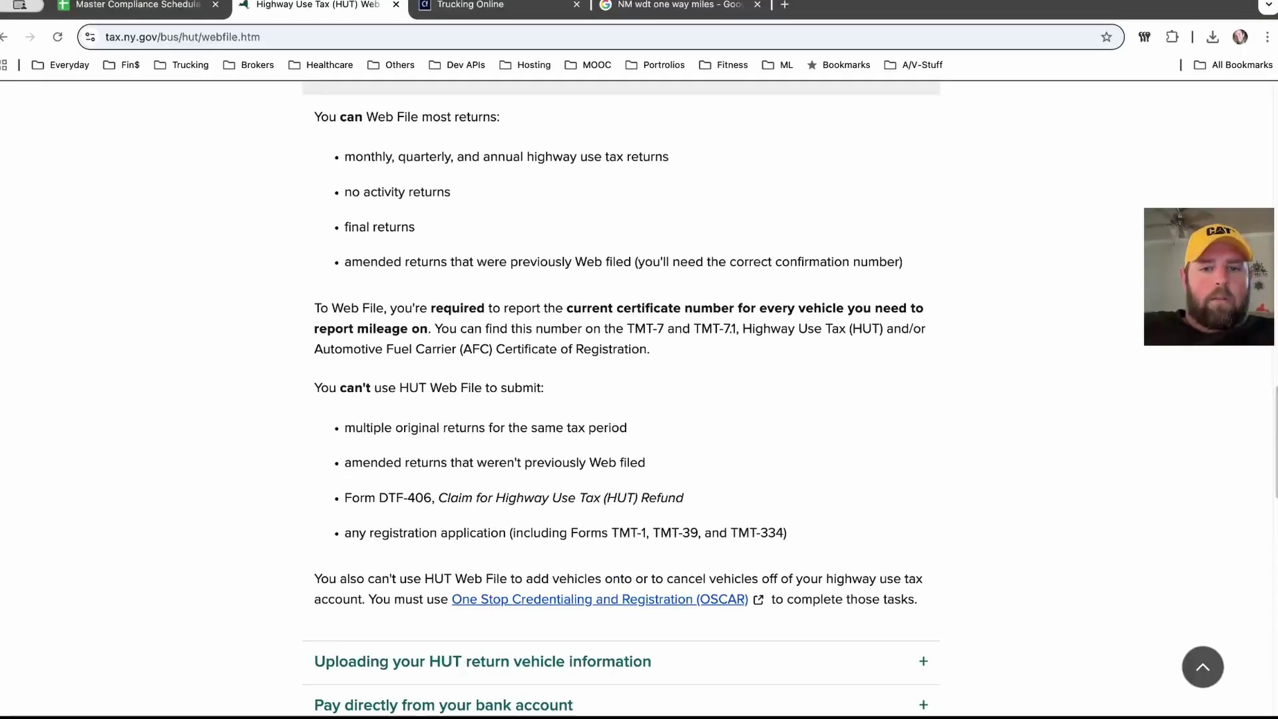
scroll(621, 399, down, 4)
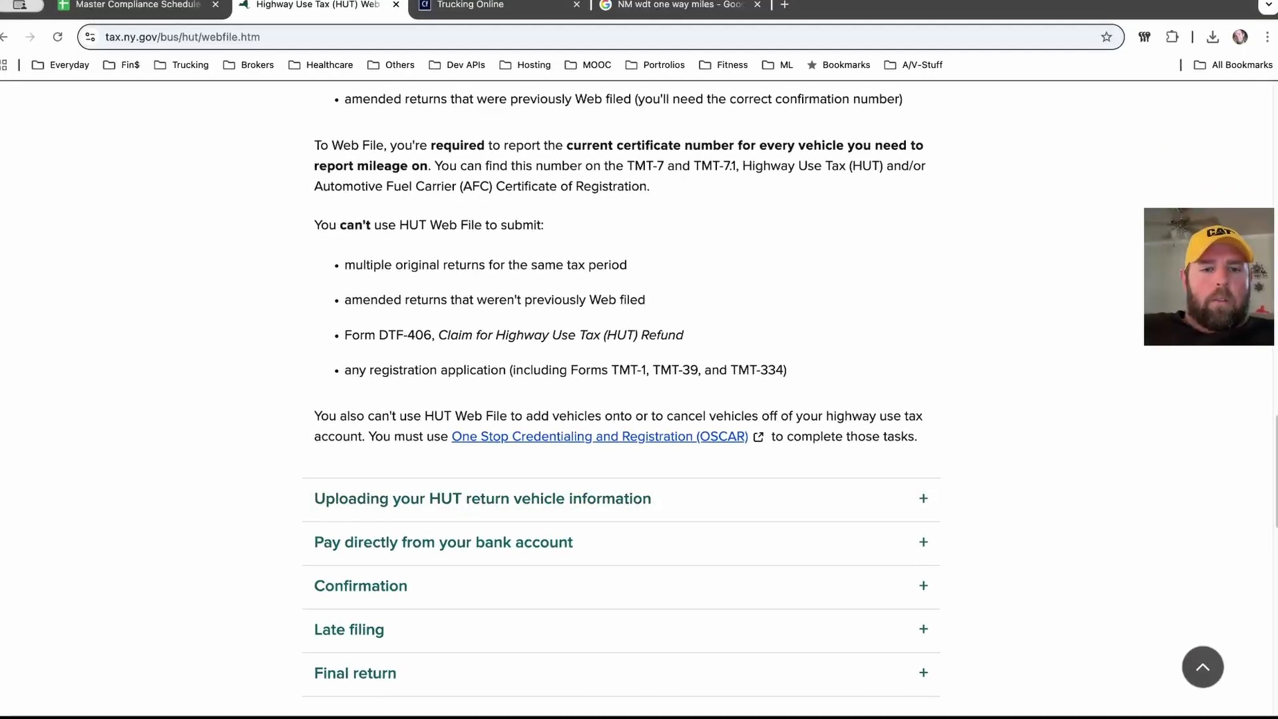
scroll(620, 399, down, 1)
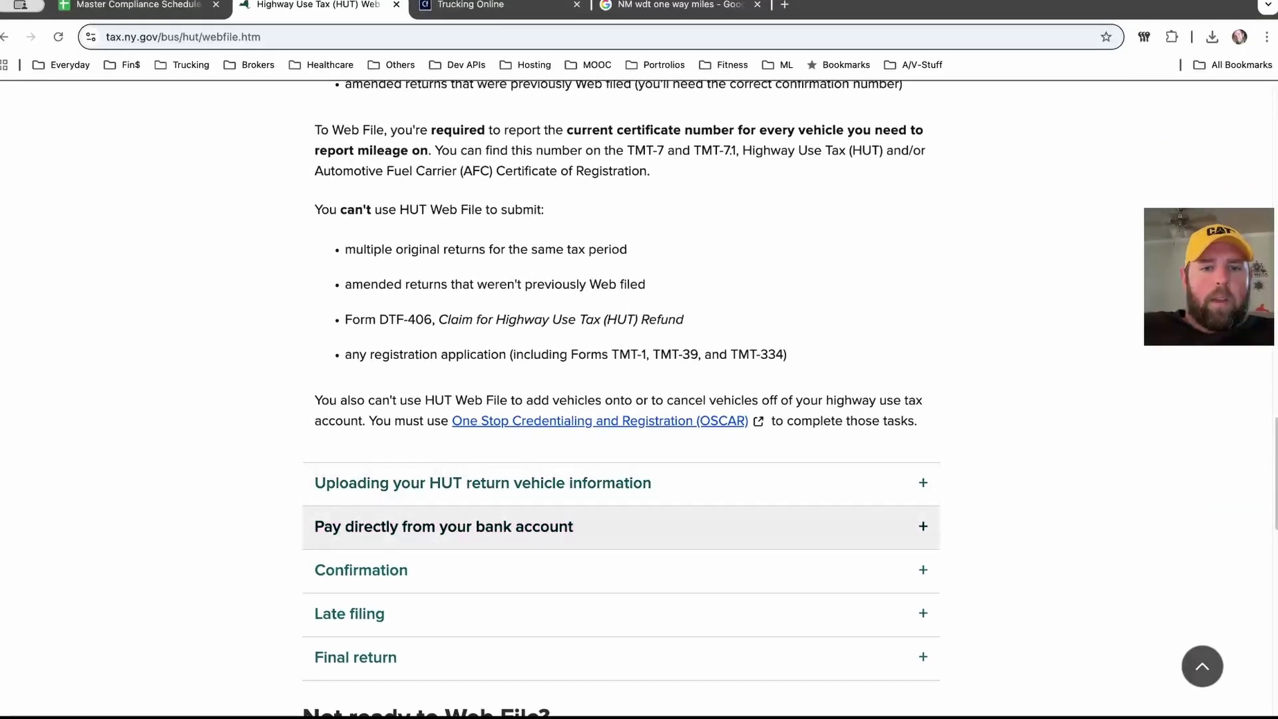
Step: Expand the Pay directly from your bank account section, read it, and return to the top
click(466, 527)
scroll(621, 400, down, 4)
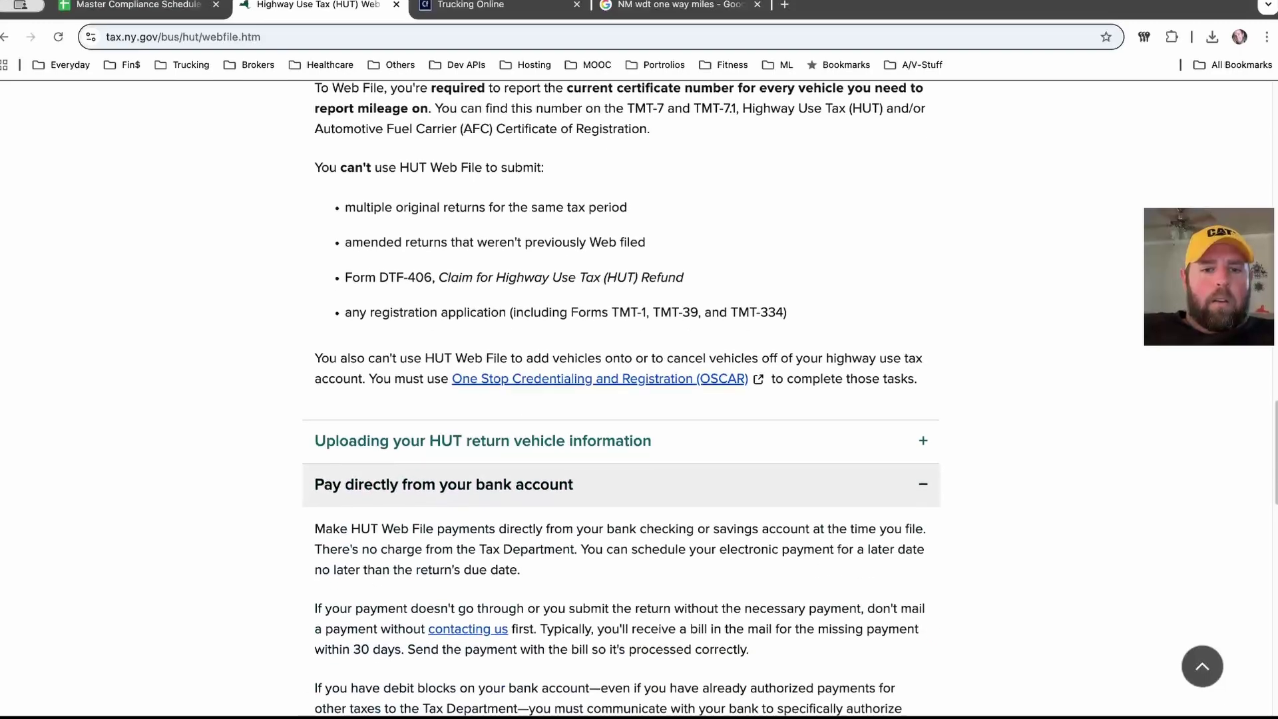
scroll(621, 399, down, 1)
scroll(621, 399, down, 5)
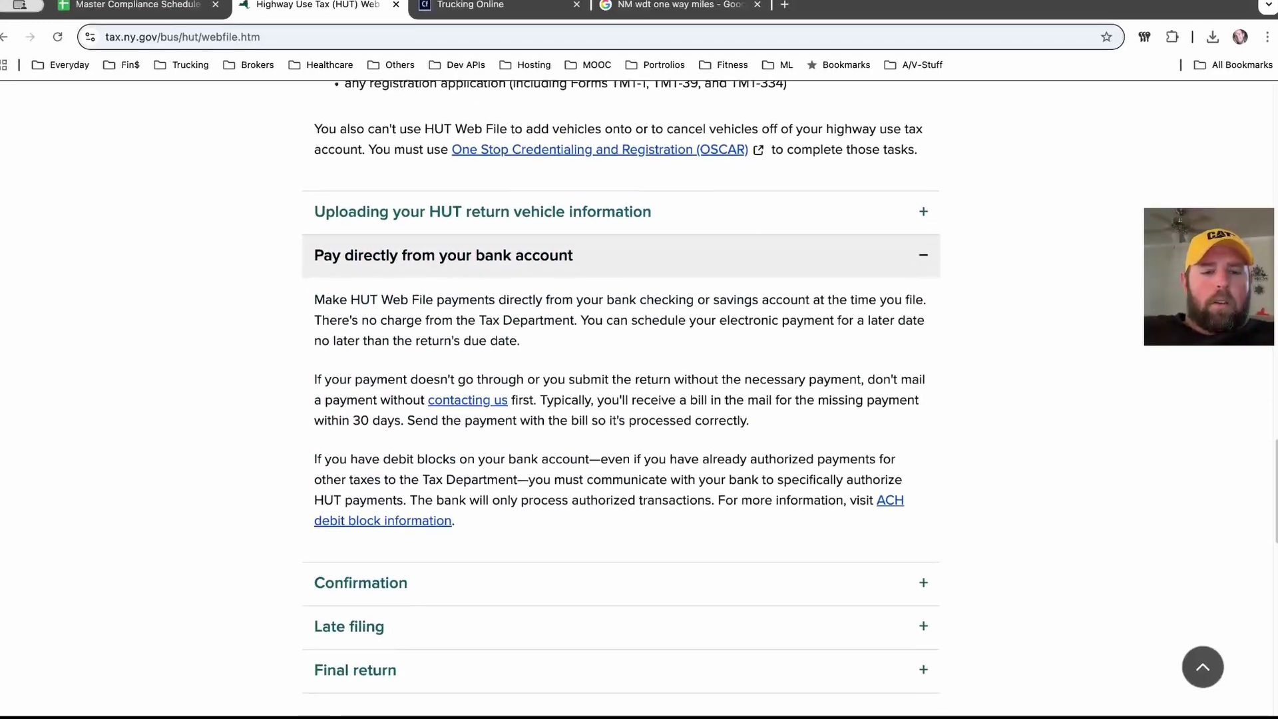
scroll(621, 399, down, 2)
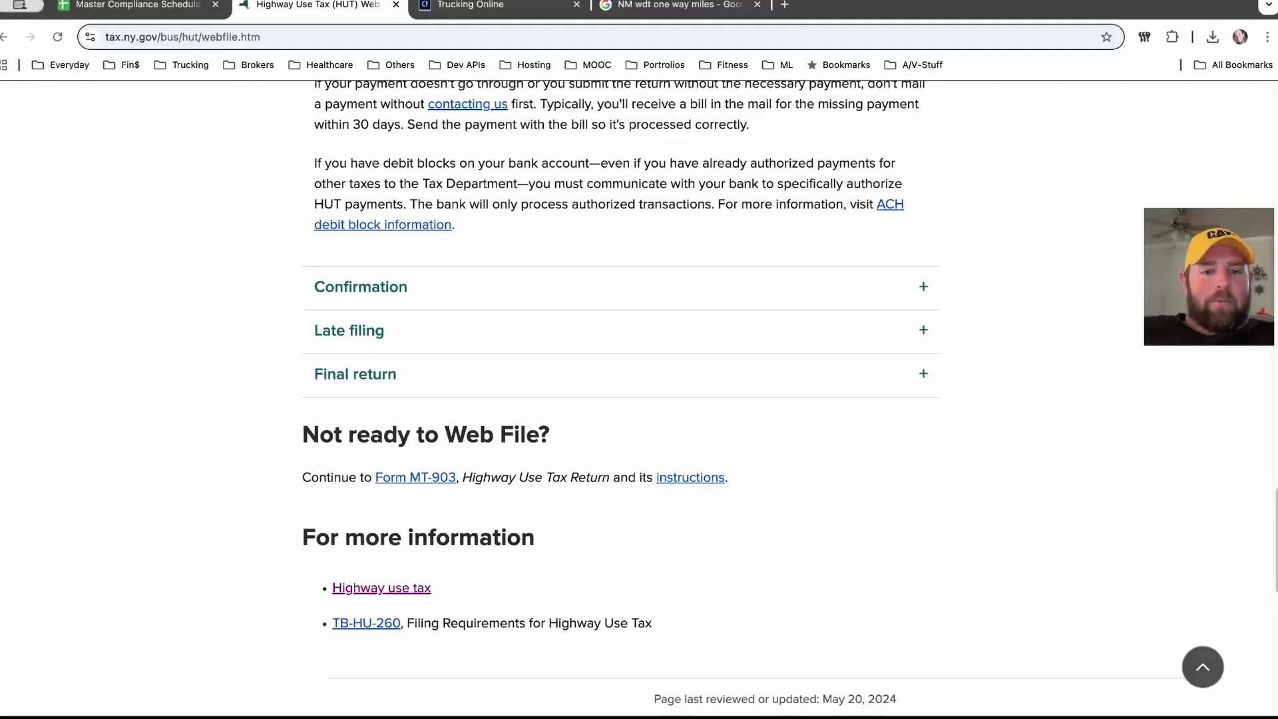
key(Home)
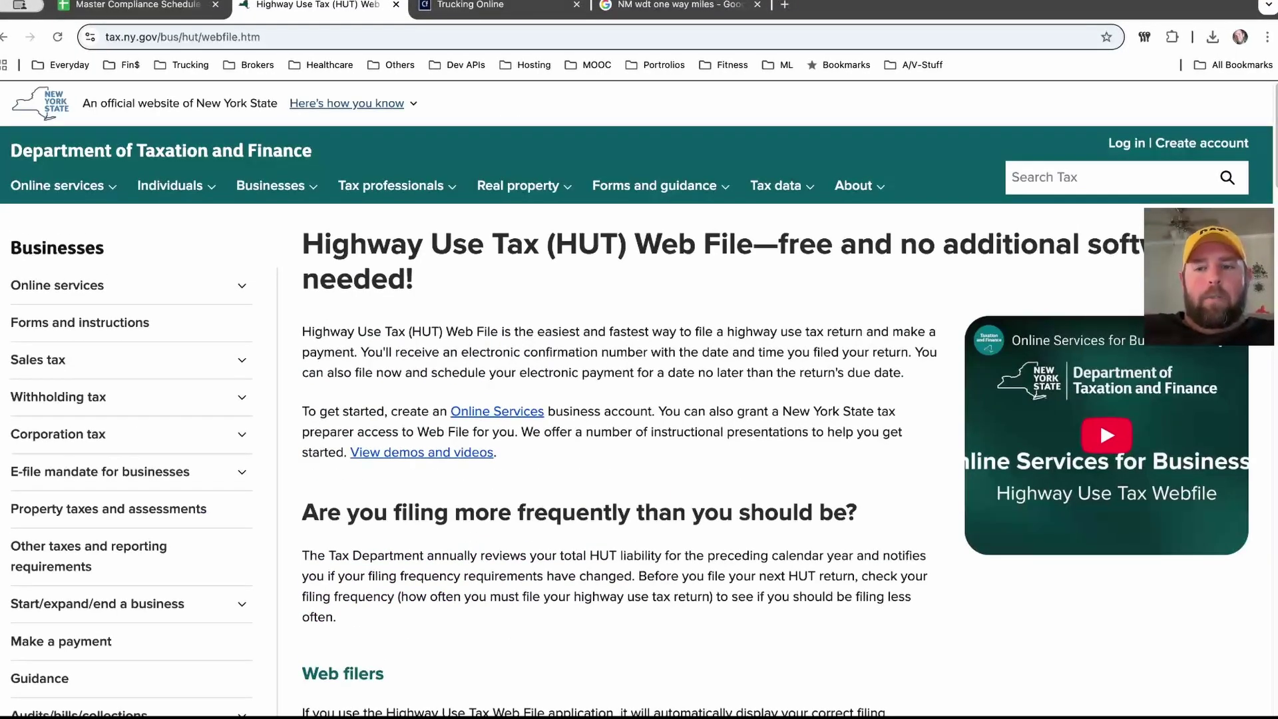
Step: Go to Tax Online Services and log in by username using the autofilled saved credentials
key(super+r)
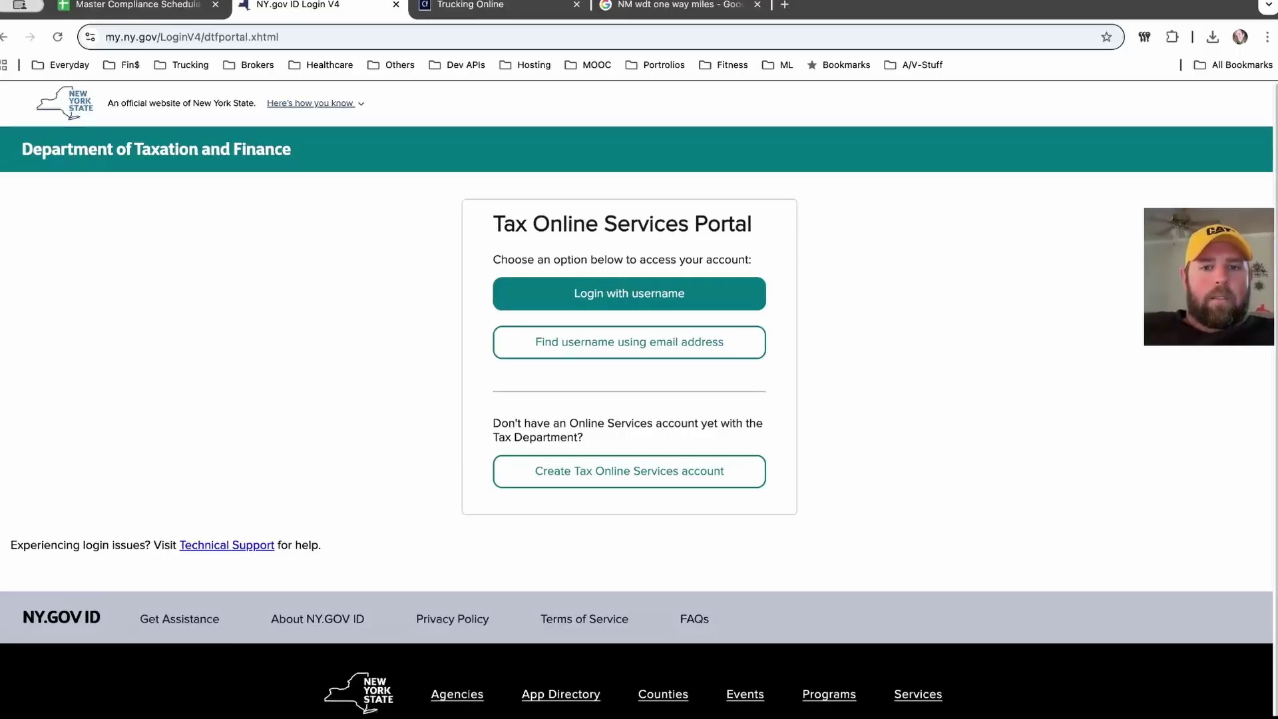
click(629, 293)
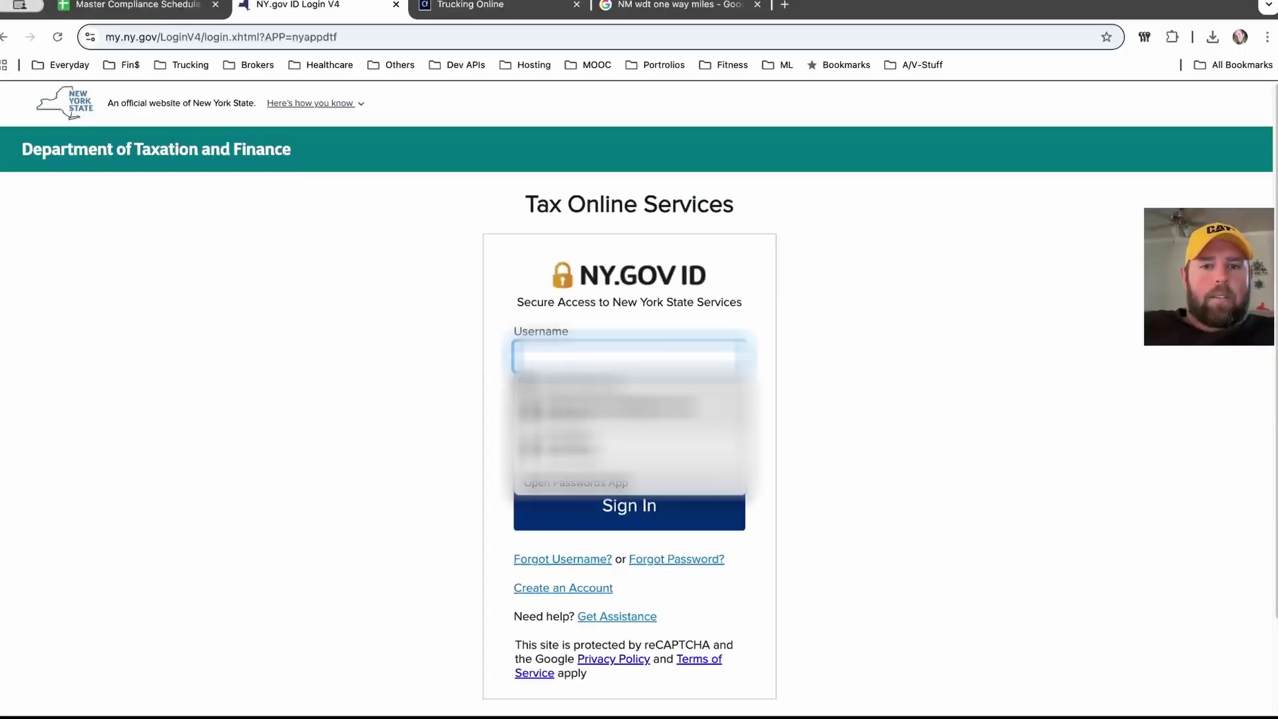
key(Down)
key(Return)
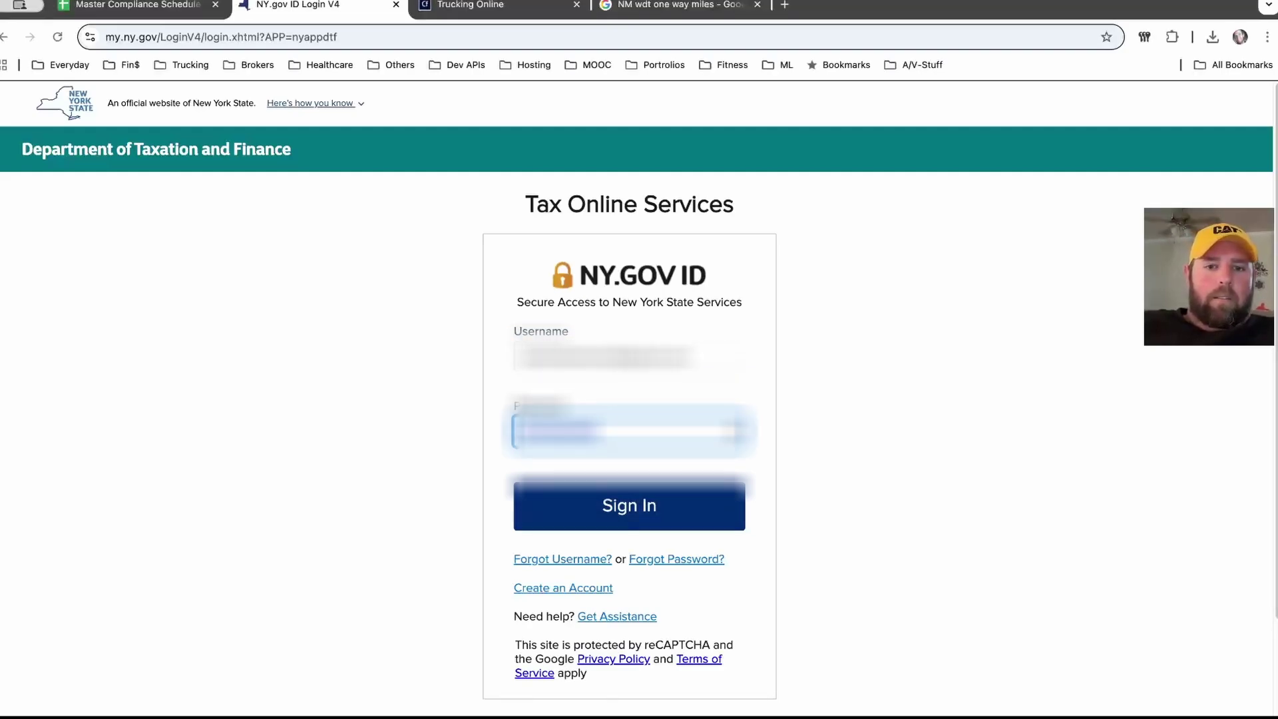
key(Tab)
key(Return)
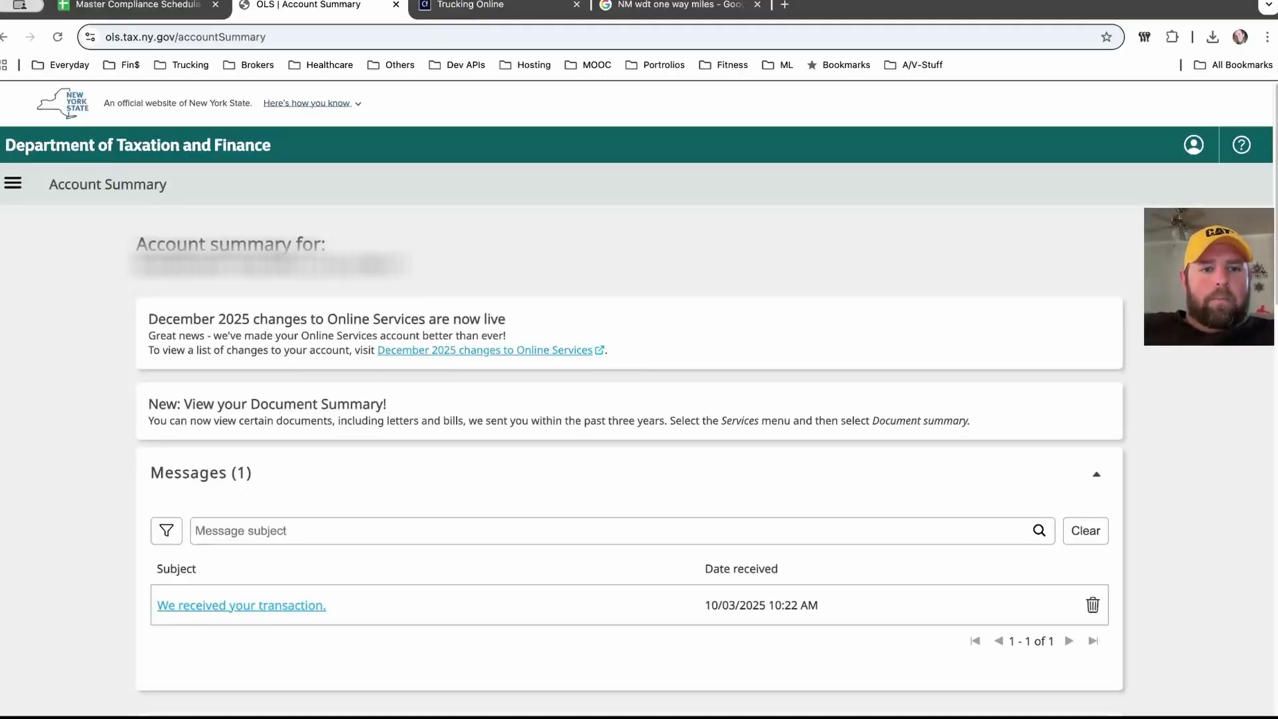
Step: Scroll through the Account Summary page and back up to the top
scroll(639, 399, down, 2)
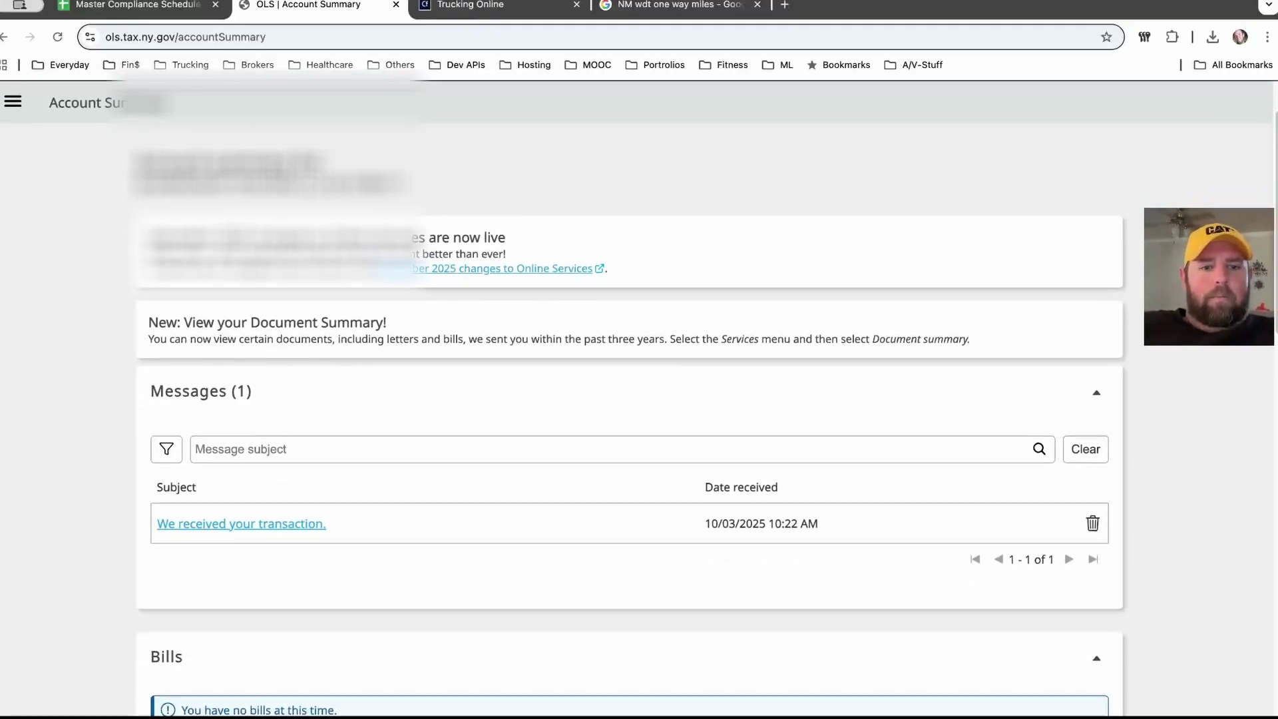
scroll(629, 399, down, 10)
scroll(639, 400, down, 12)
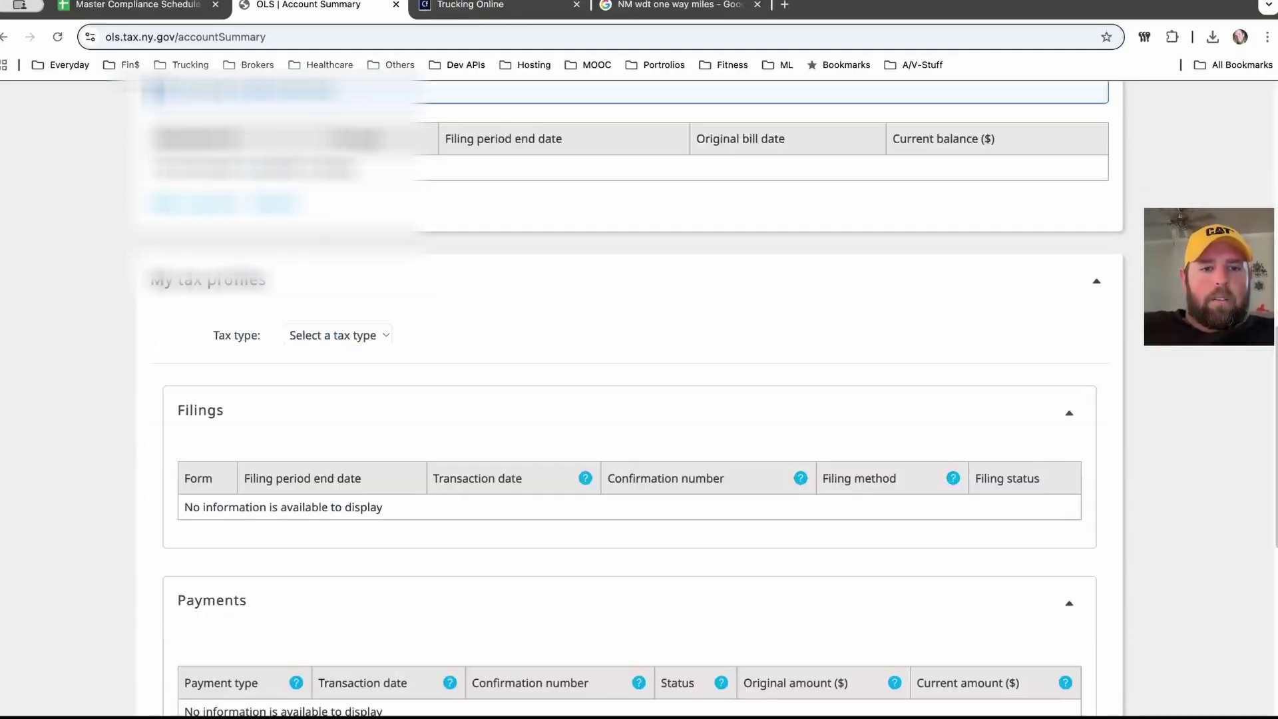
scroll(639, 399, up, 20)
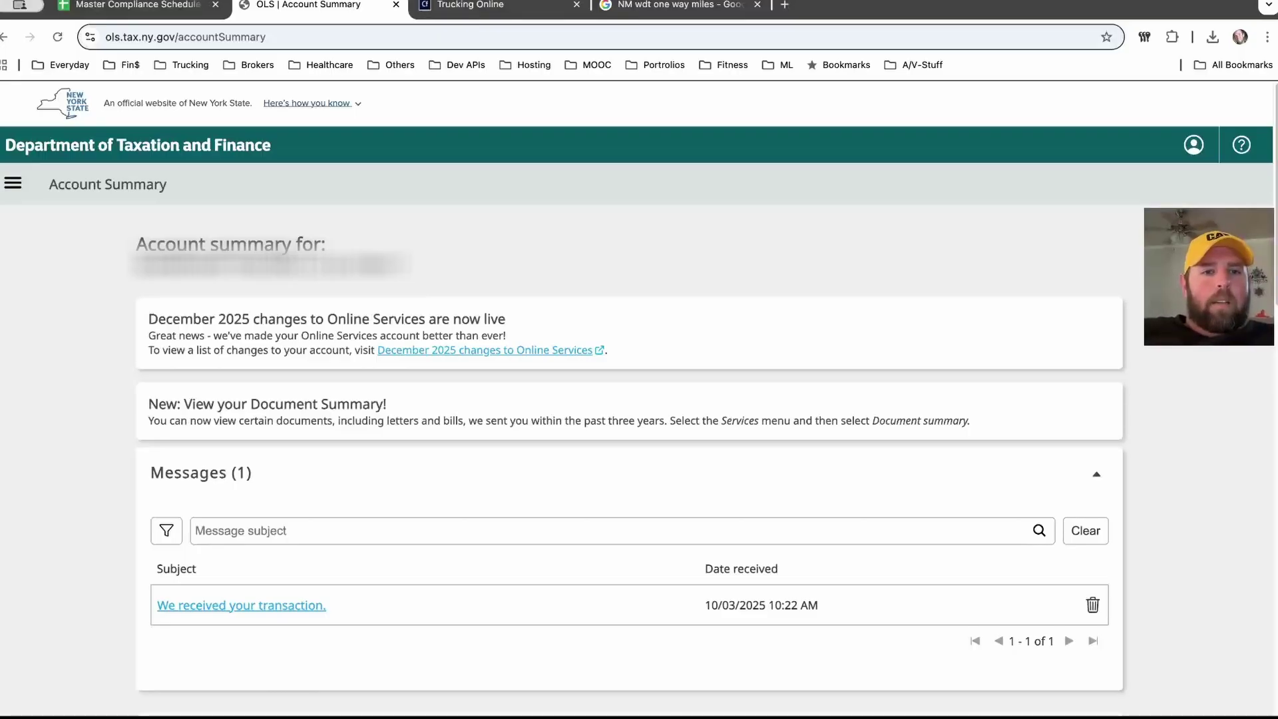
scroll(639, 399, down, 5)
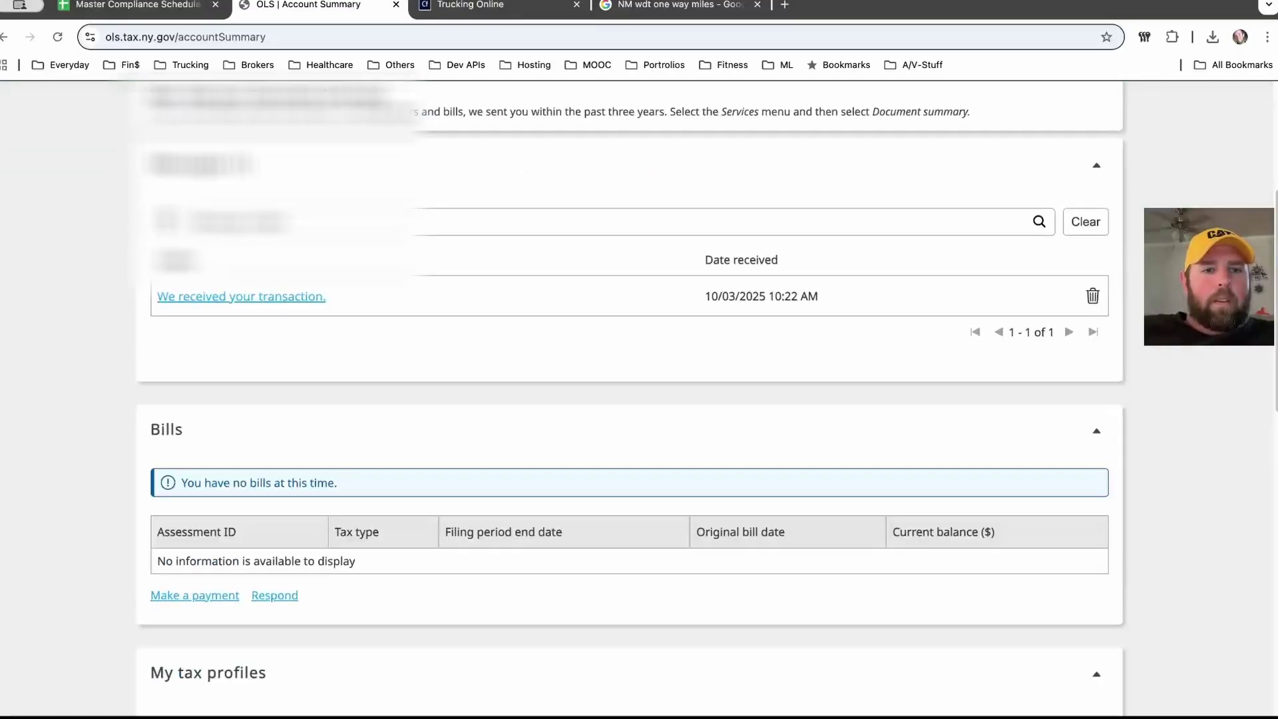
scroll(639, 400, up, 5)
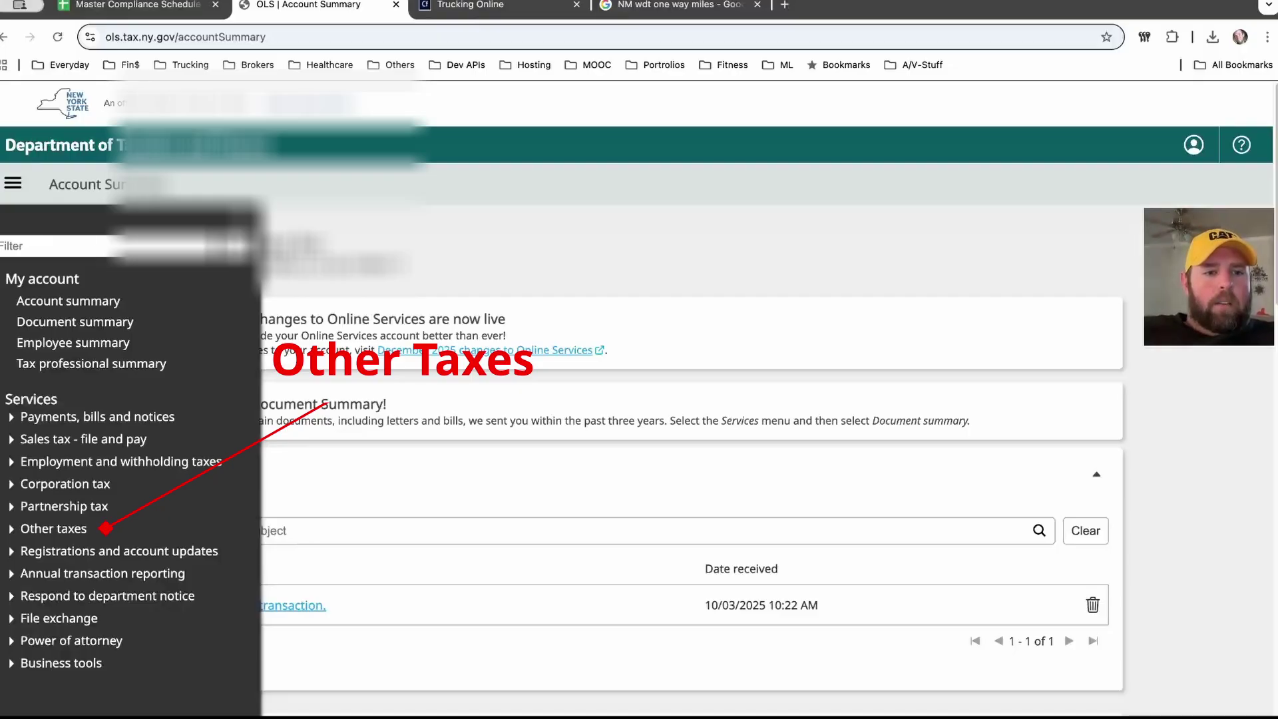
Step: Expand Other taxes in the side menu and start Highway use tax web file
click(53, 528)
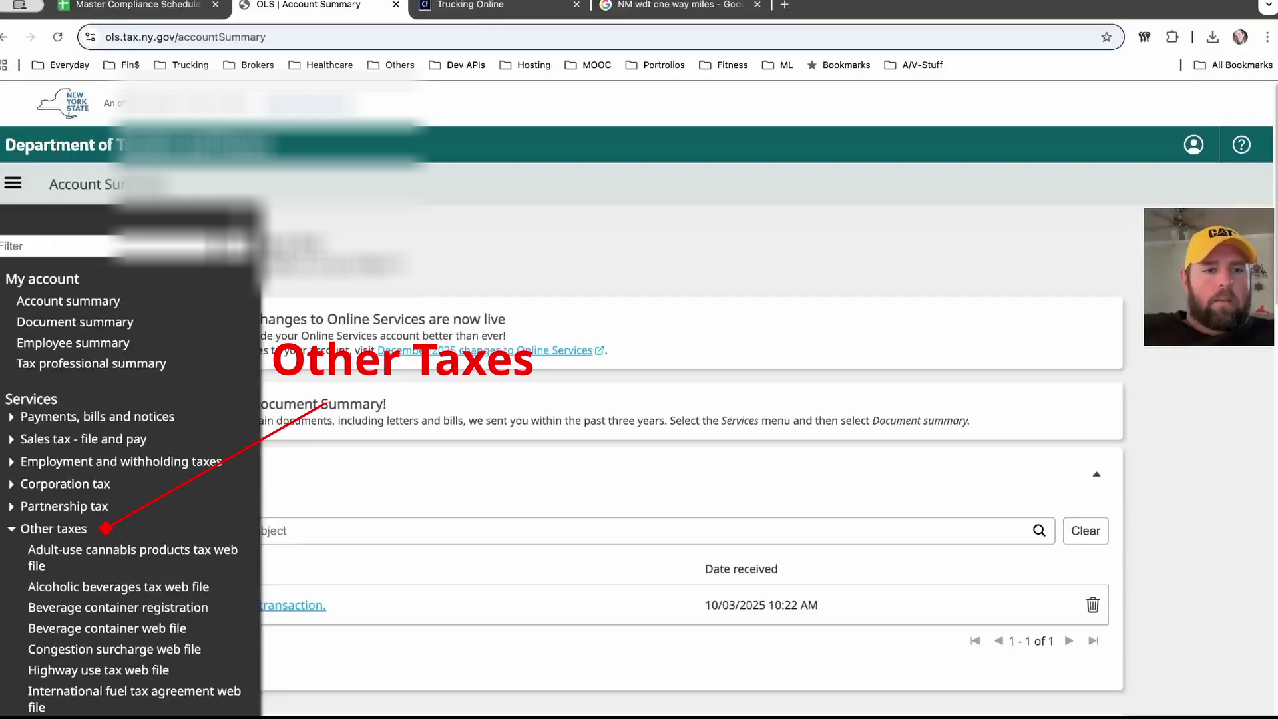
scroll(133, 532, down, 1)
scroll(133, 599, down, 4)
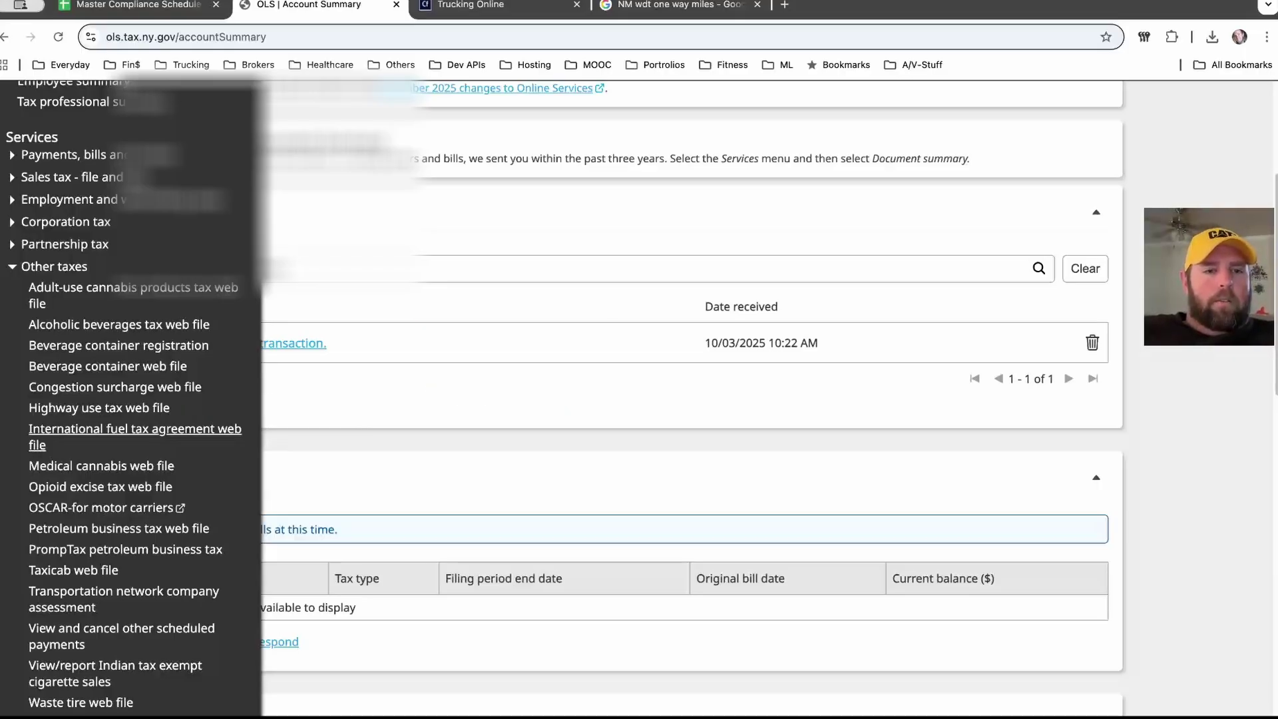
click(99, 408)
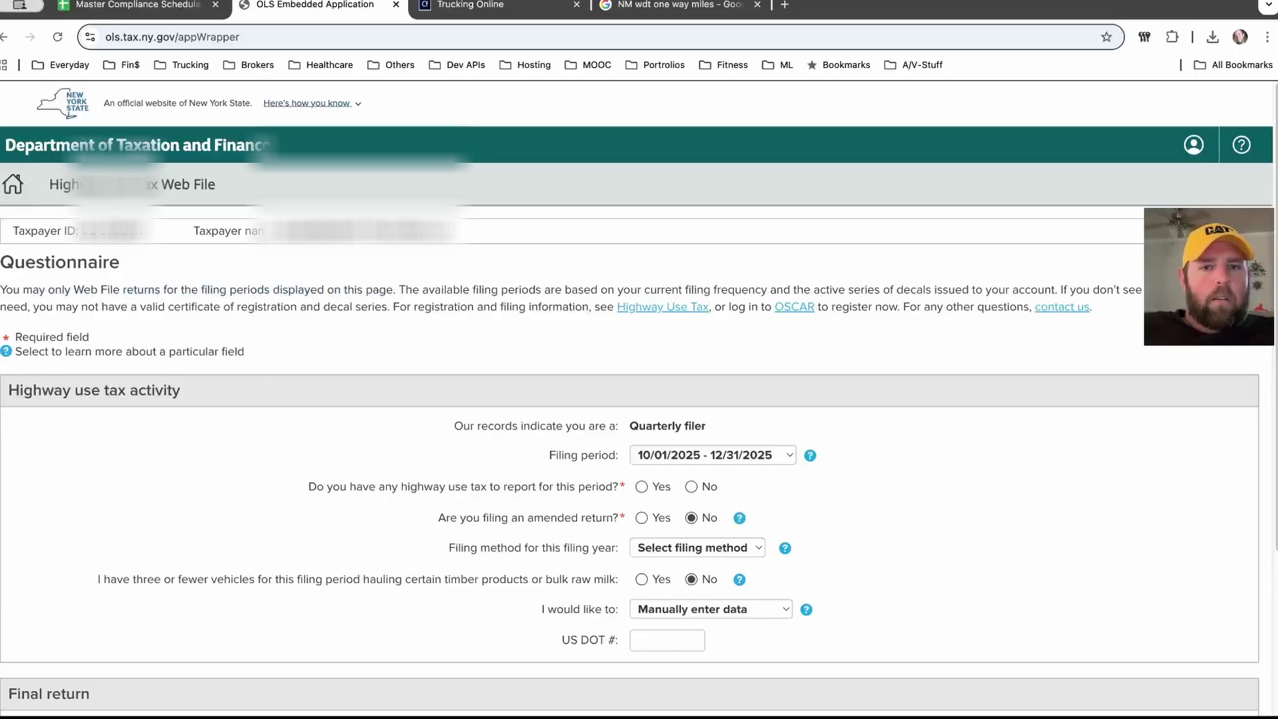
Step: Answer No to having highway use tax to report and choose No activity as the reason
scroll(638, 390, down, 1)
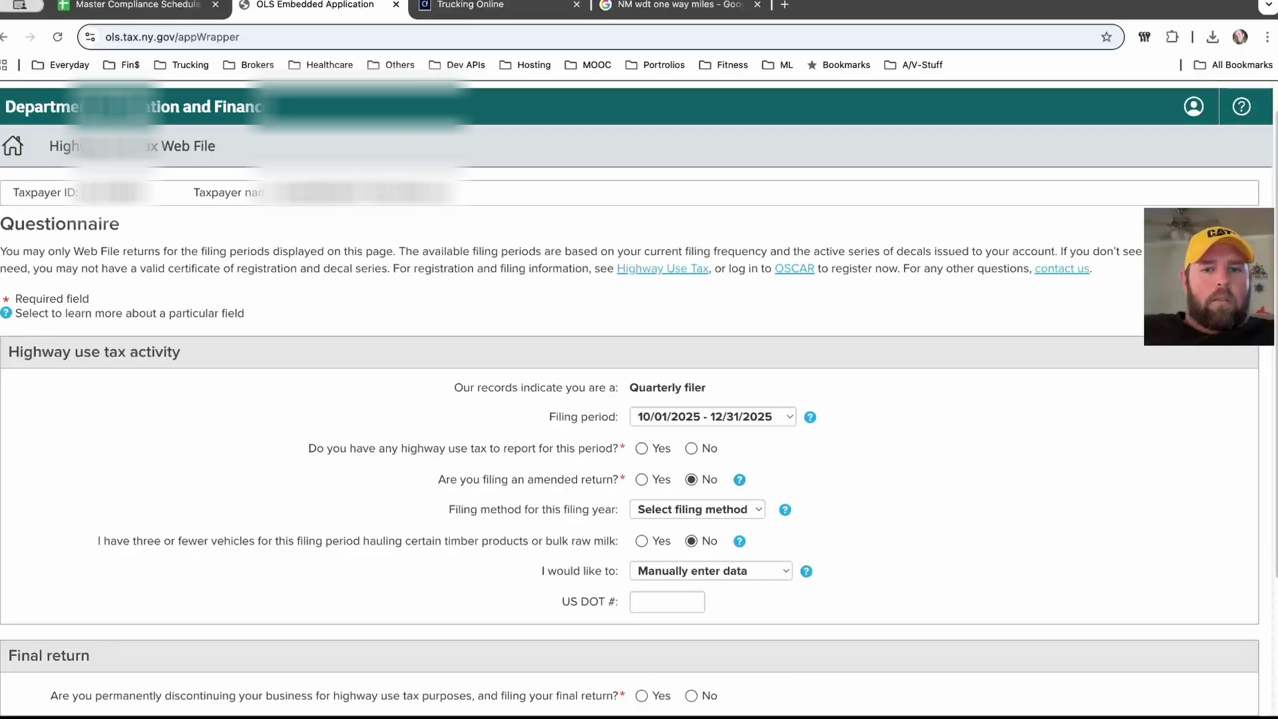
scroll(639, 393, down, 1)
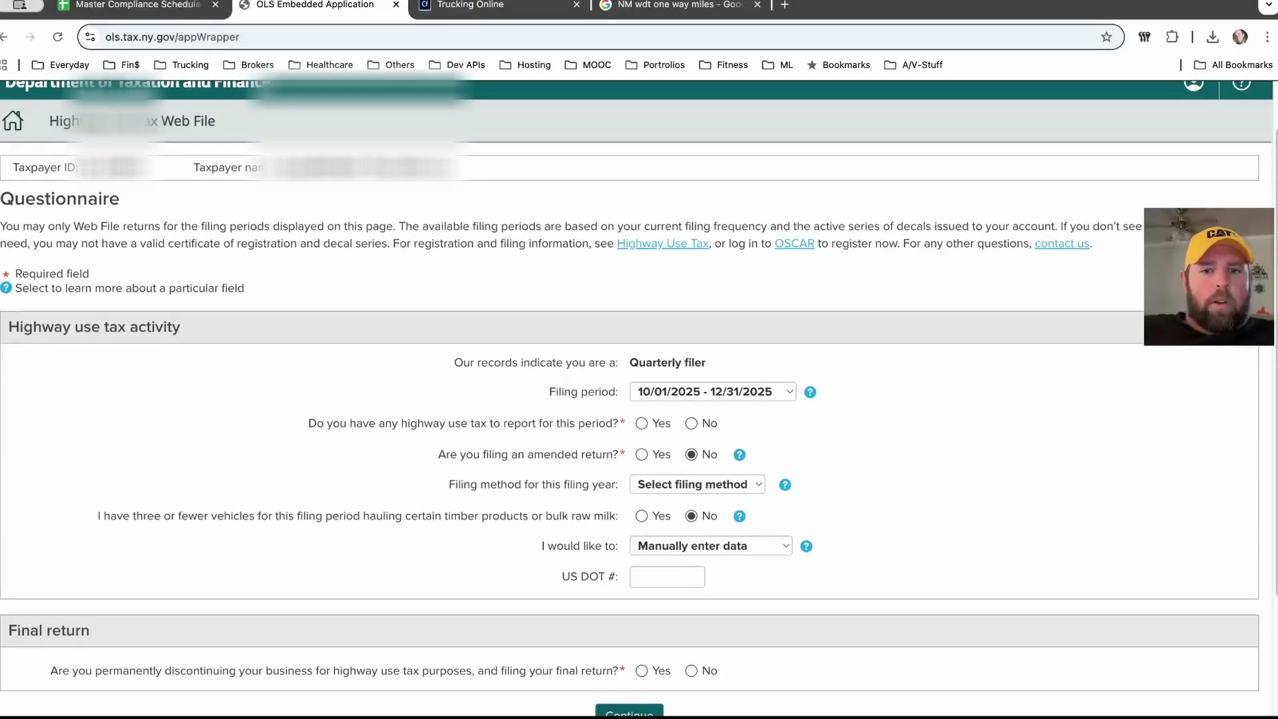
click(691, 423)
scroll(639, 393, down, 1)
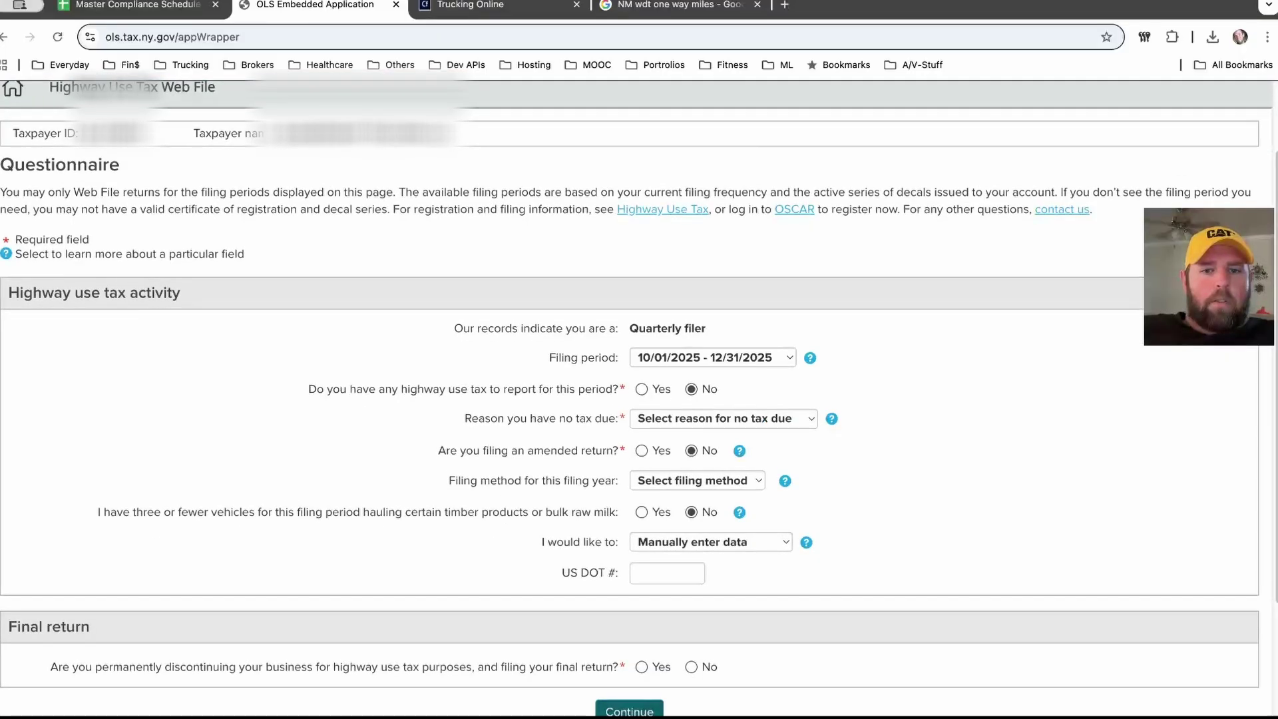
key(space)
key(Down)
key(Down)
key(Down)
key(Up)
key(Up)
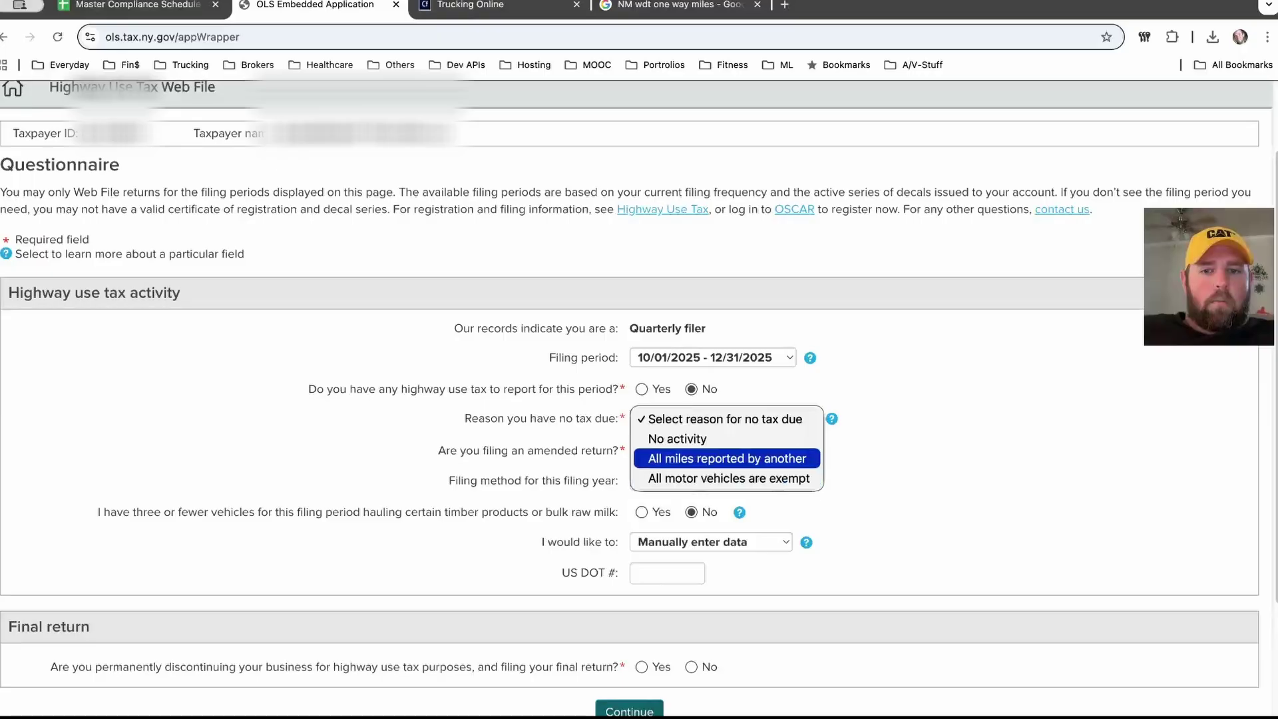
key(Return)
scroll(639, 393, down, 2)
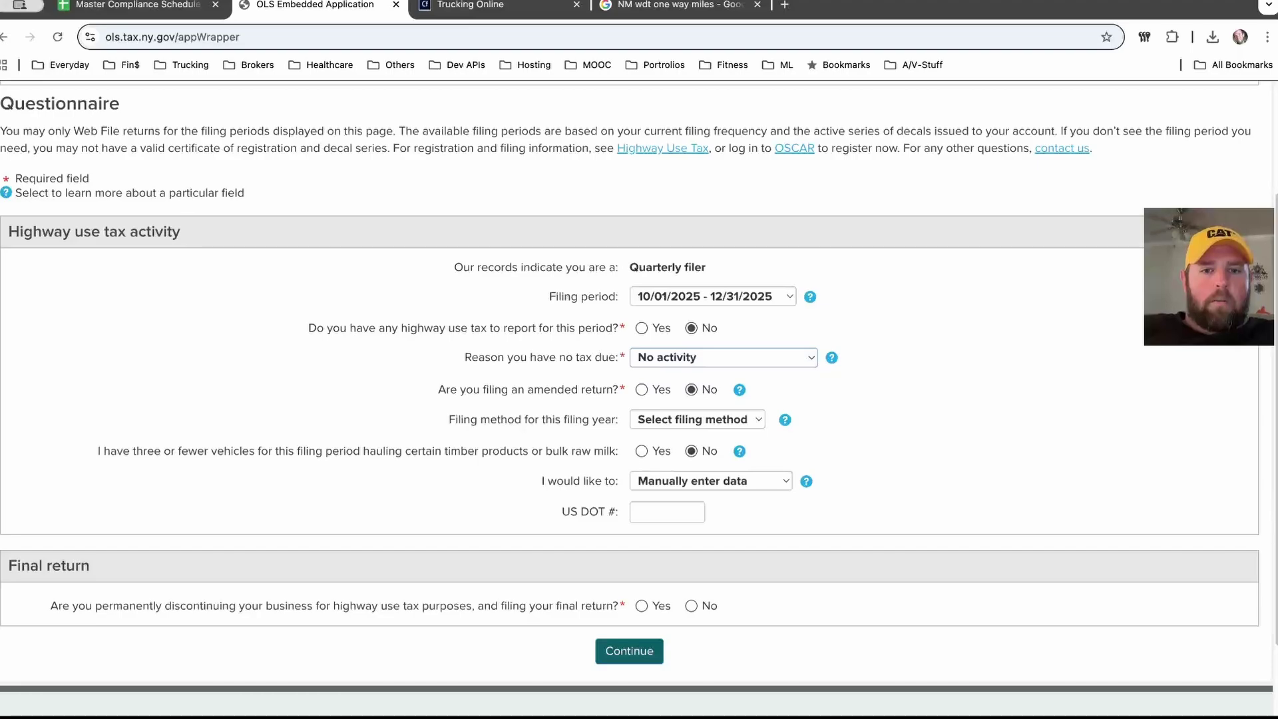
Step: Choose Gross weight in the Filing method dropdown for this filing year
click(697, 419)
key(Down)
key(Down)
key(Up)
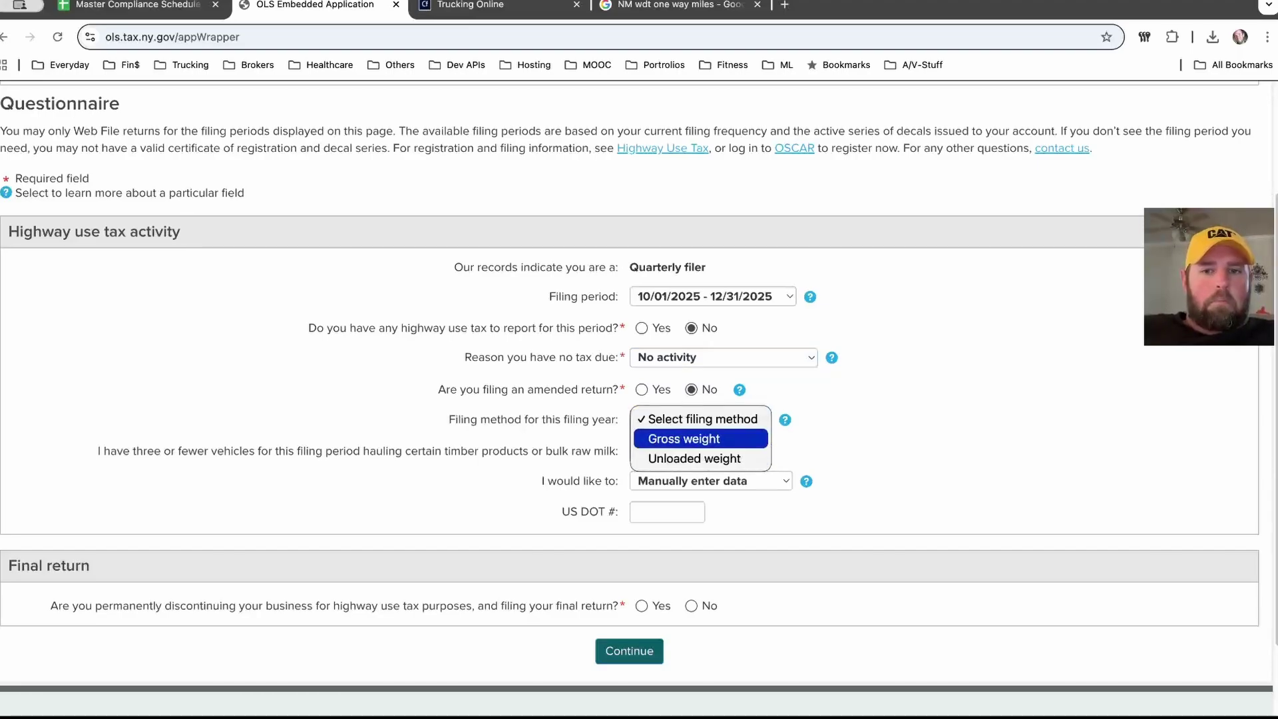
key(Escape)
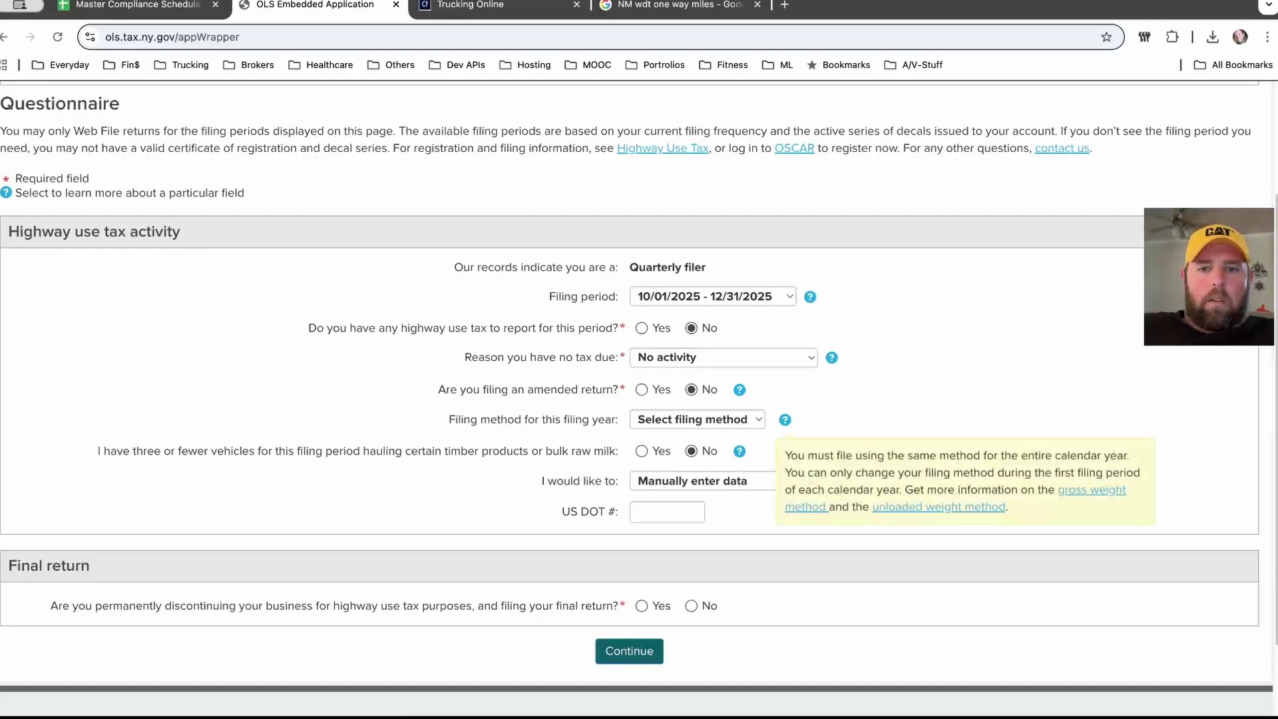
click(696, 419)
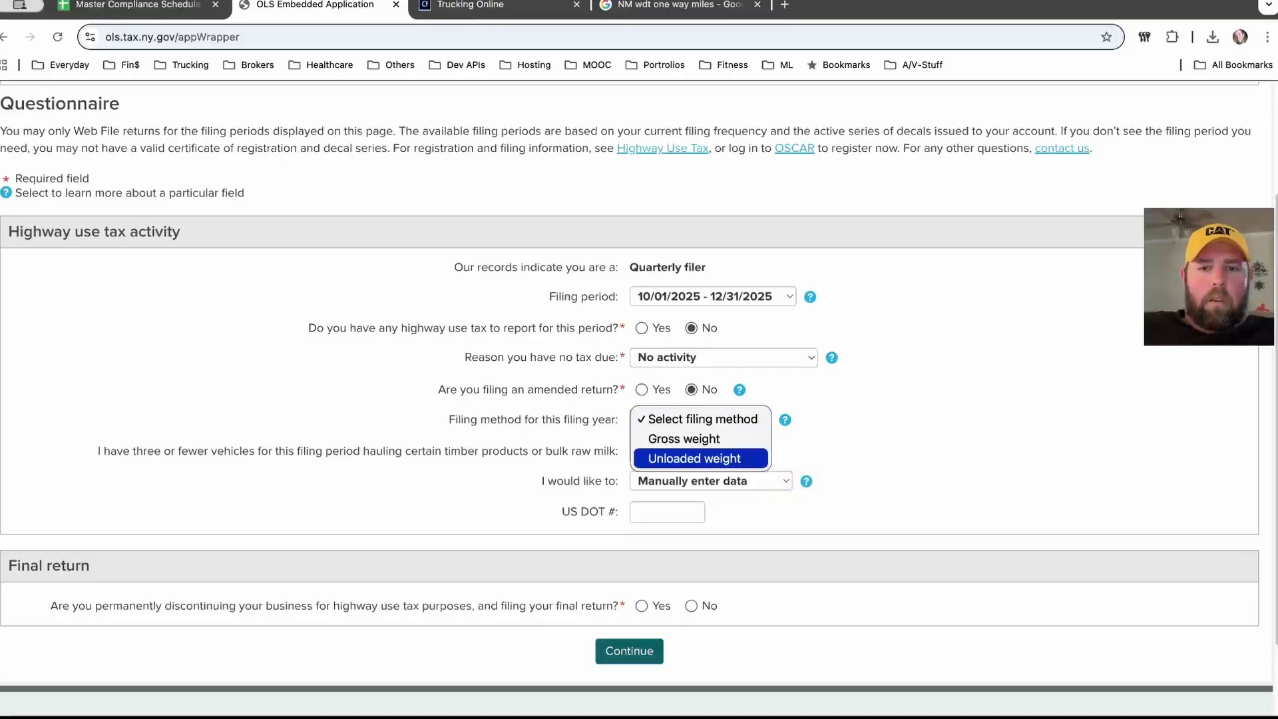
key(Return)
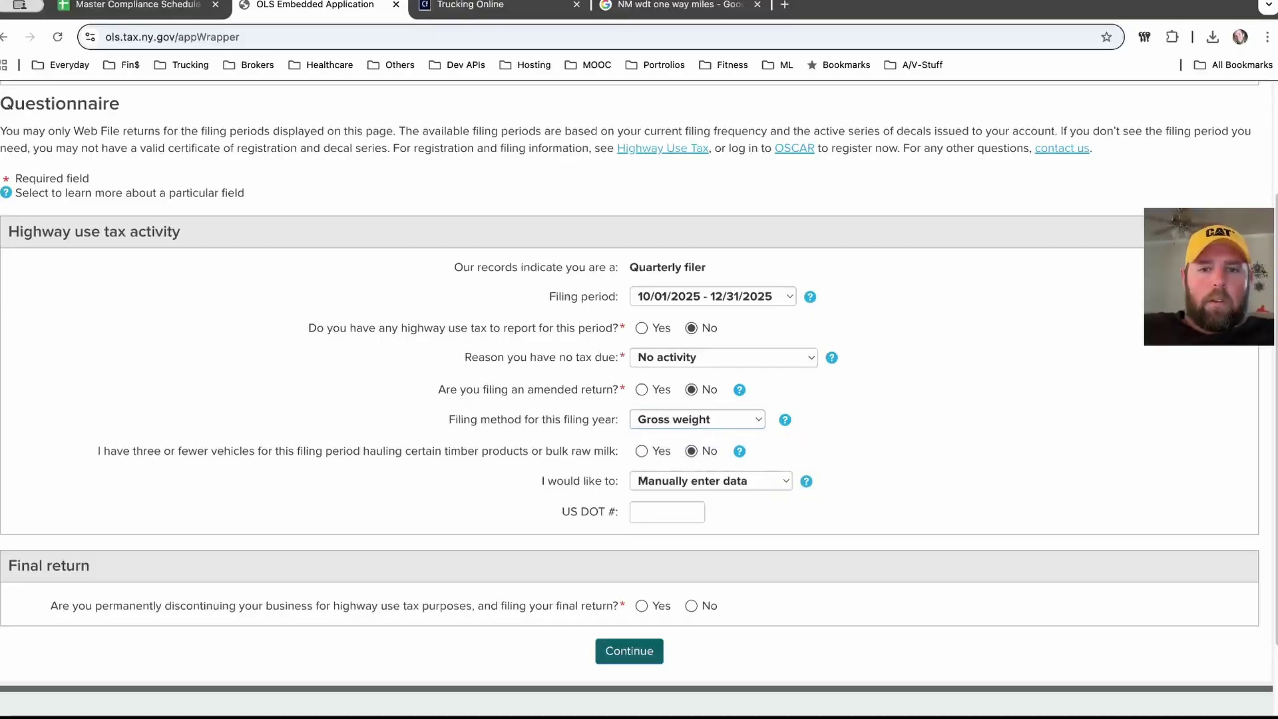
scroll(639, 399, down, 1)
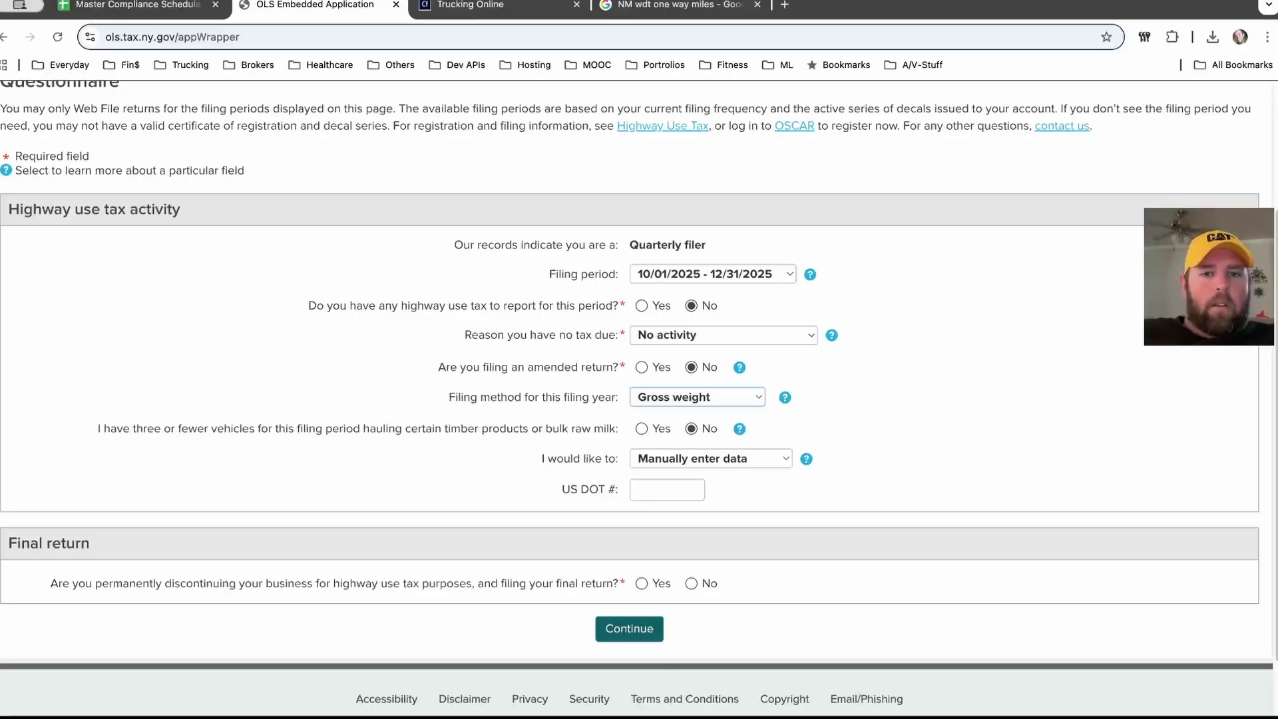
scroll(637, 392, down, 1)
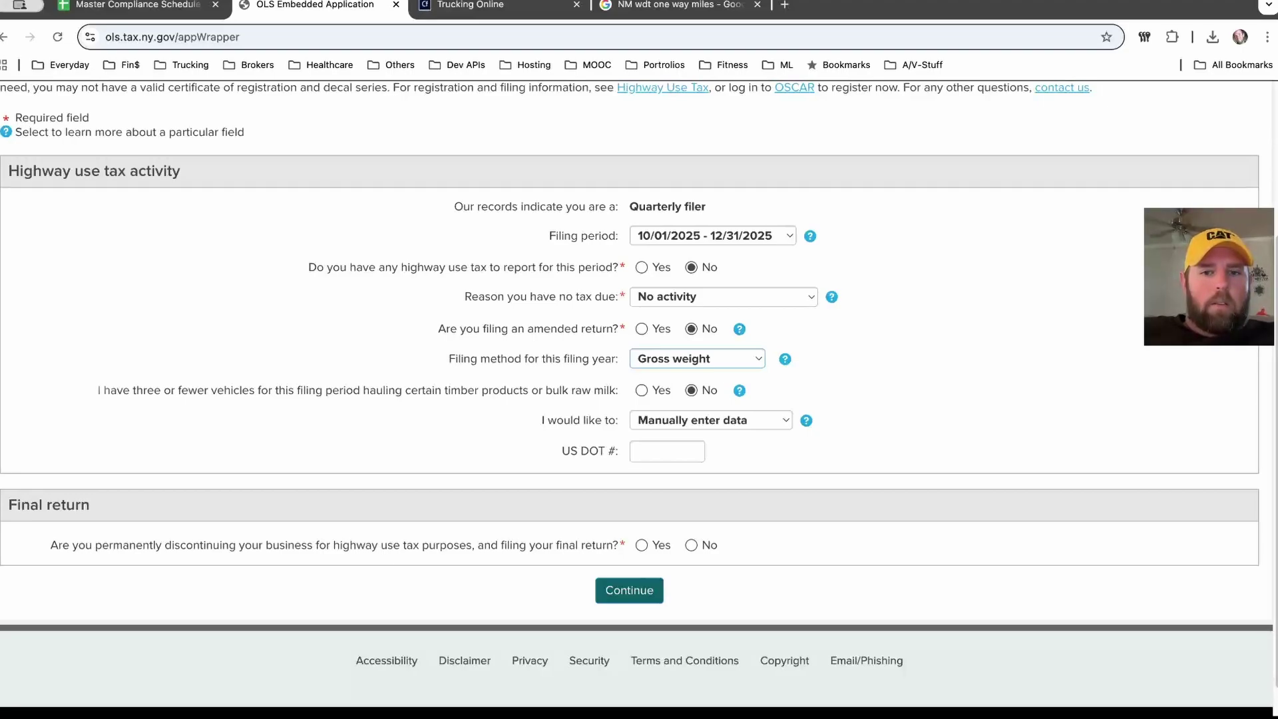
Step: Keep Manually enter data, enter the US DOT number, answer No to final return, and continue
click(711, 420)
click(710, 418)
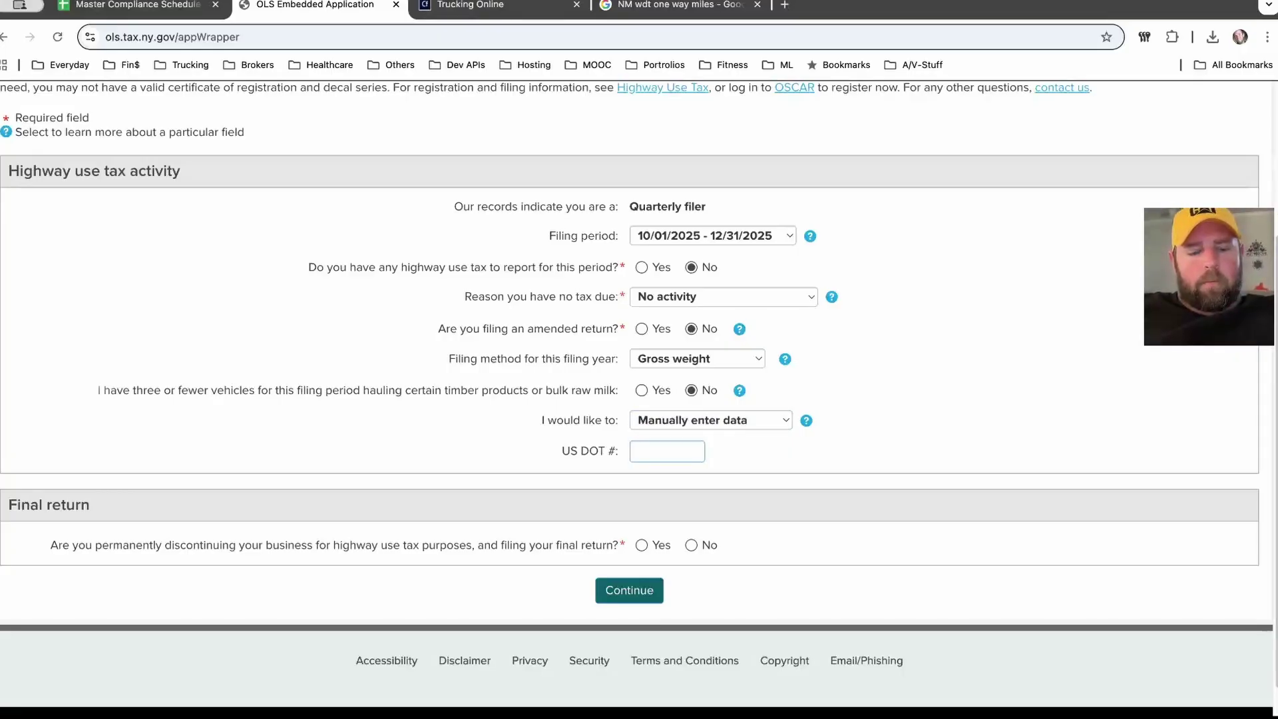
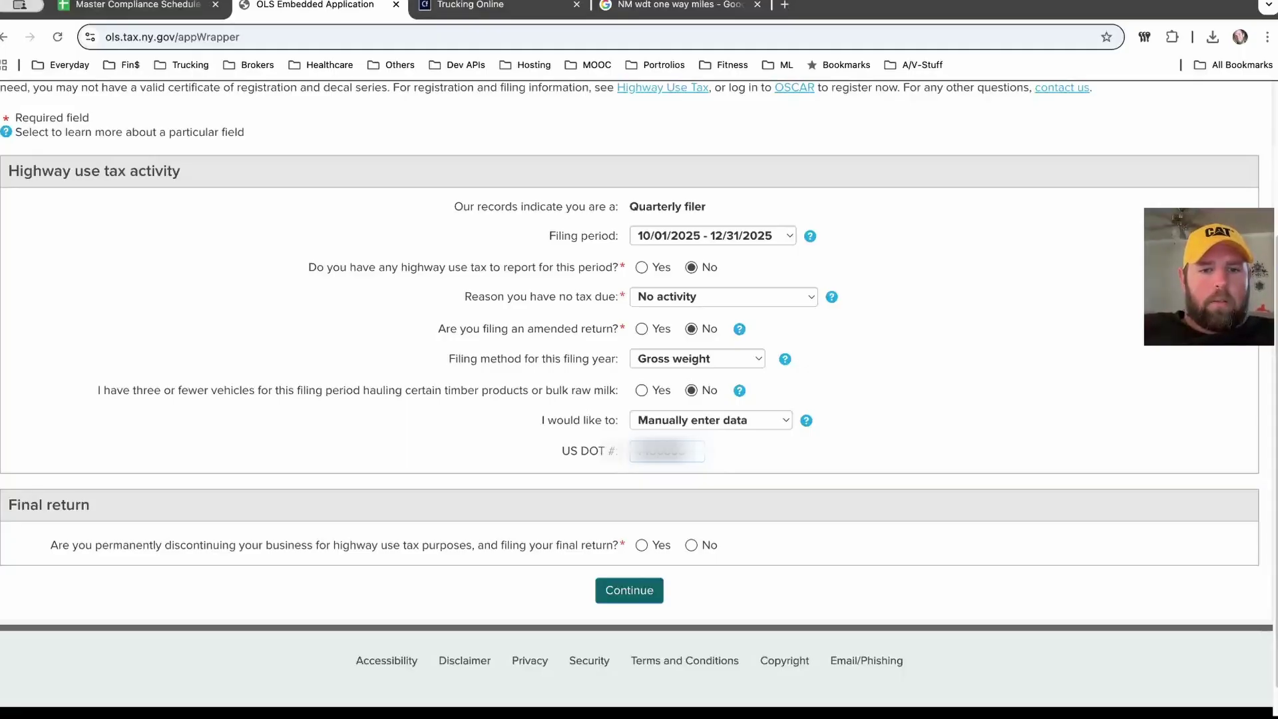
click(691, 545)
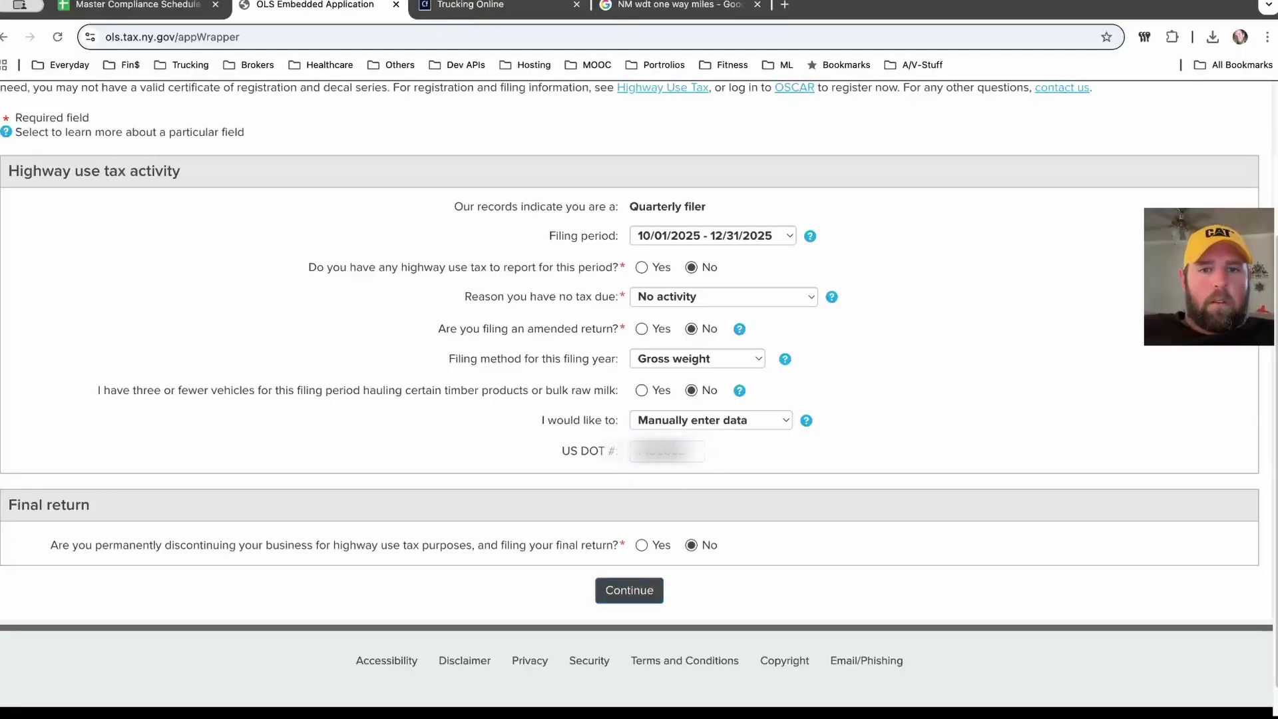
click(629, 591)
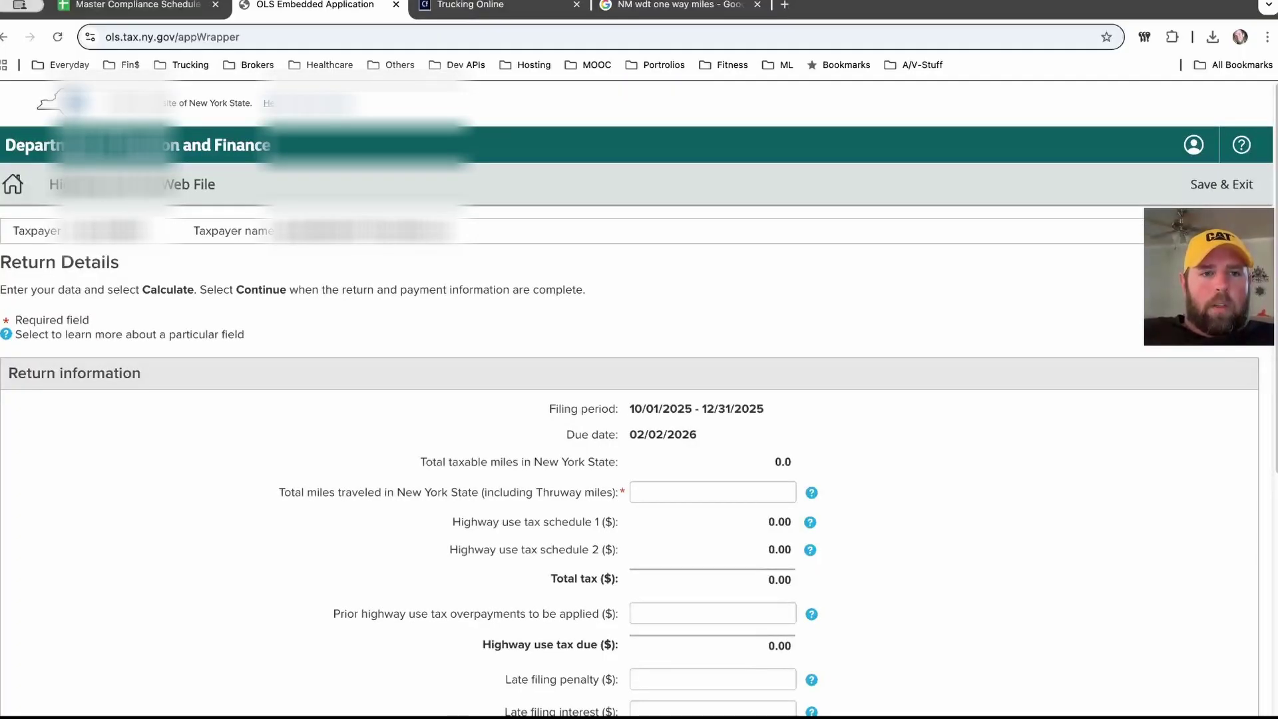
Step: Enter 0 for New York miles traveled, prior overpayments, late filing penalty and late filing interest
scroll(639, 399, down, 2)
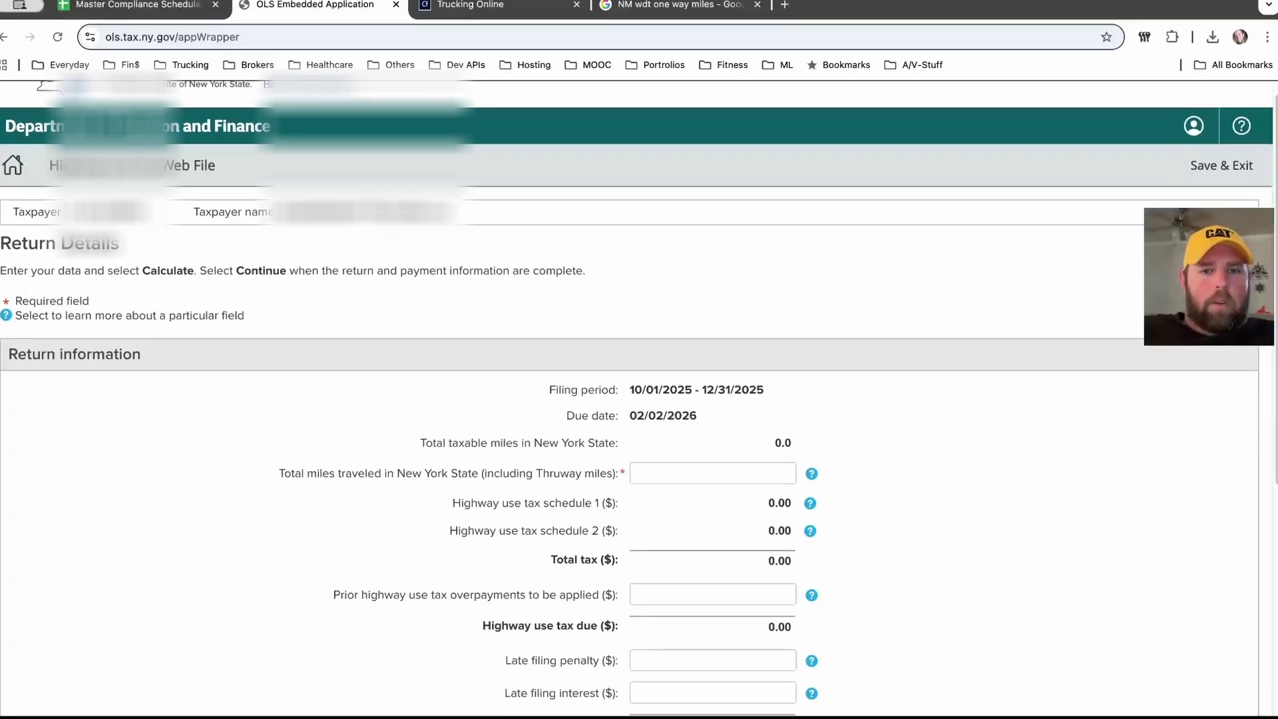
scroll(639, 399, down, 3)
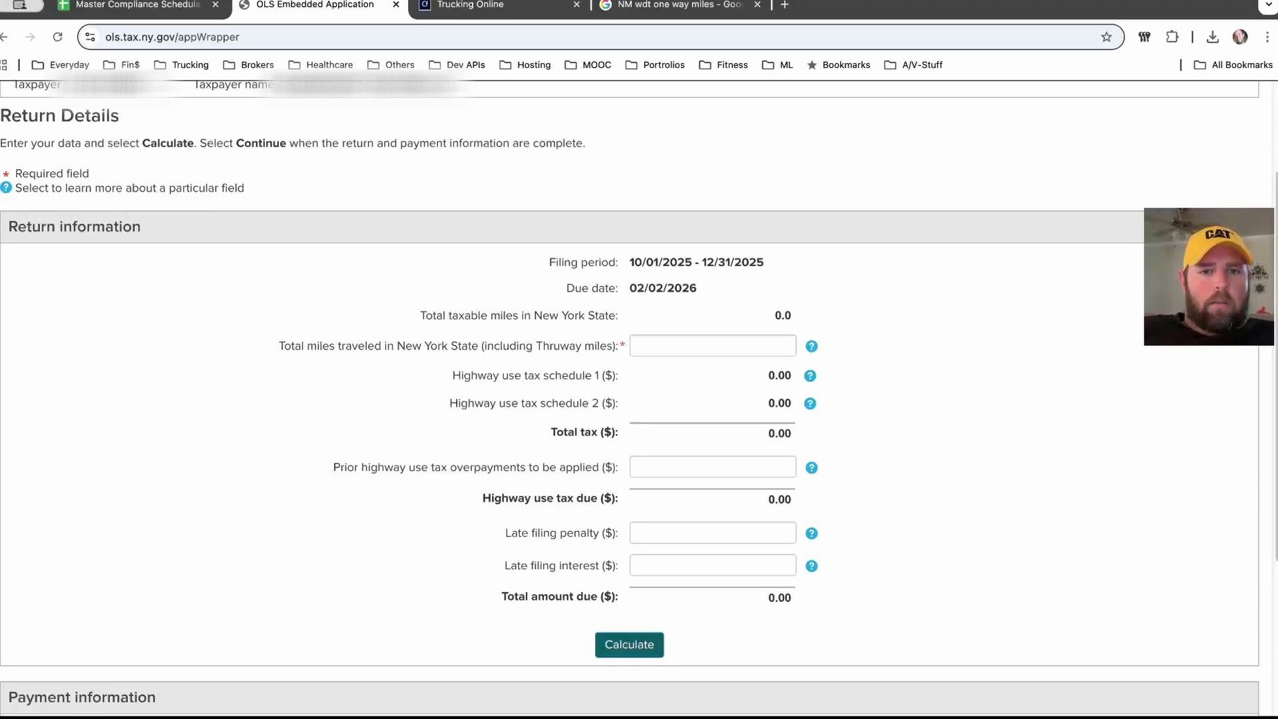
click(789, 346)
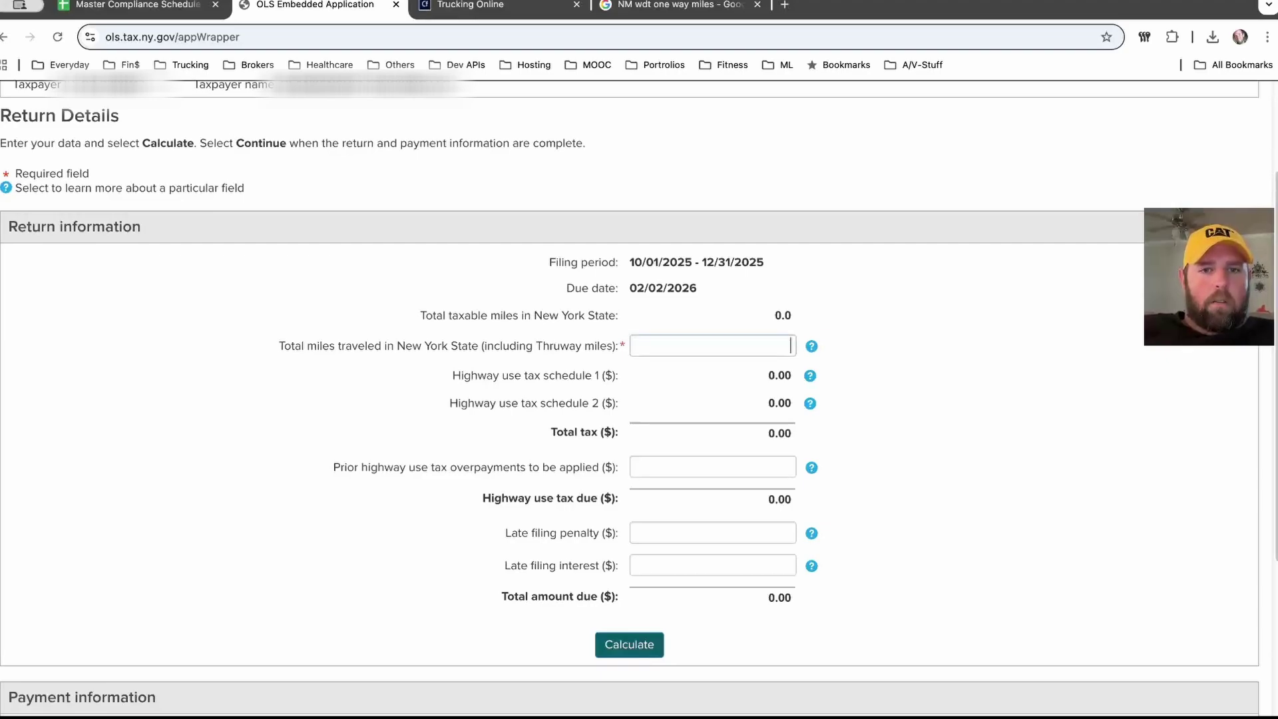
text(0)
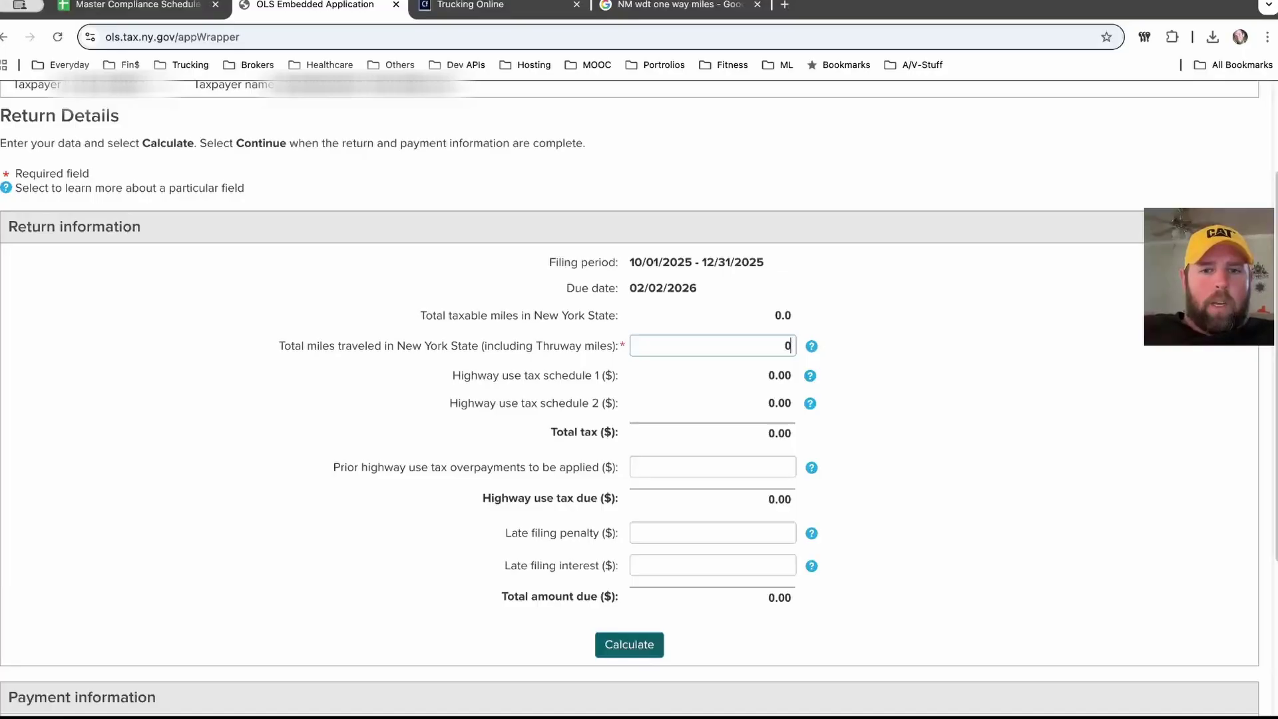
click(712, 466)
text(0)
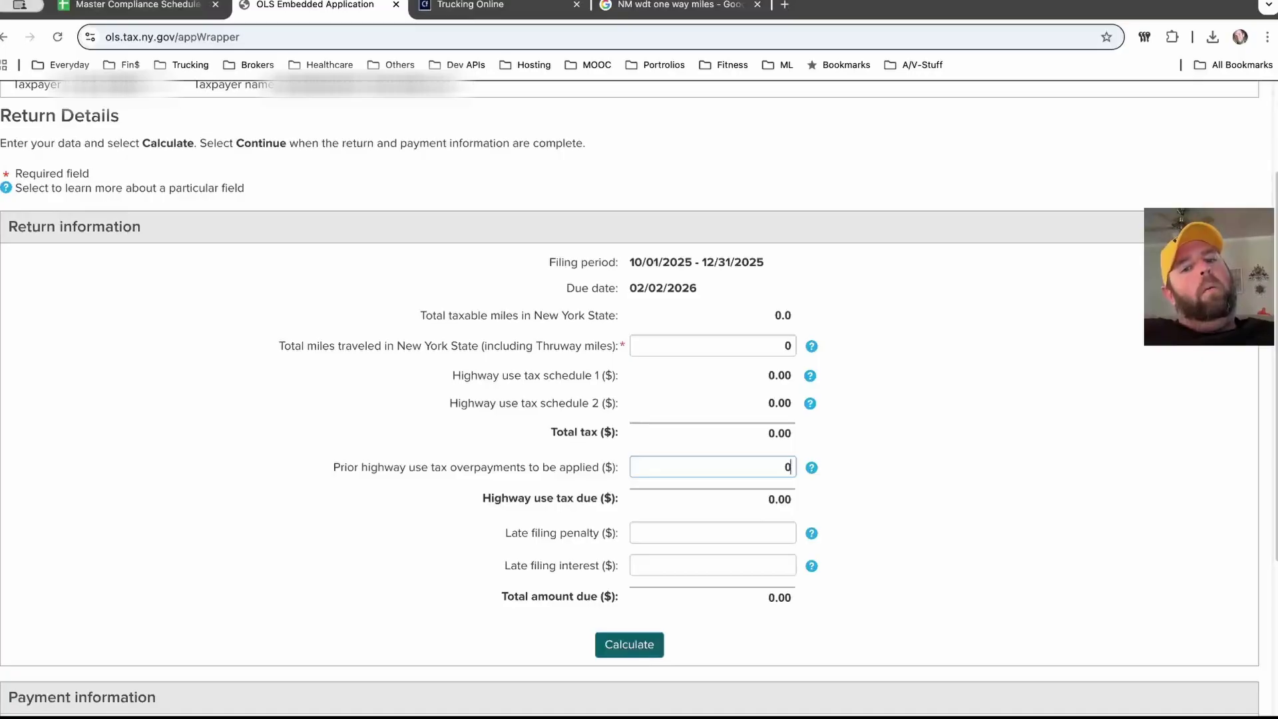
click(712, 532)
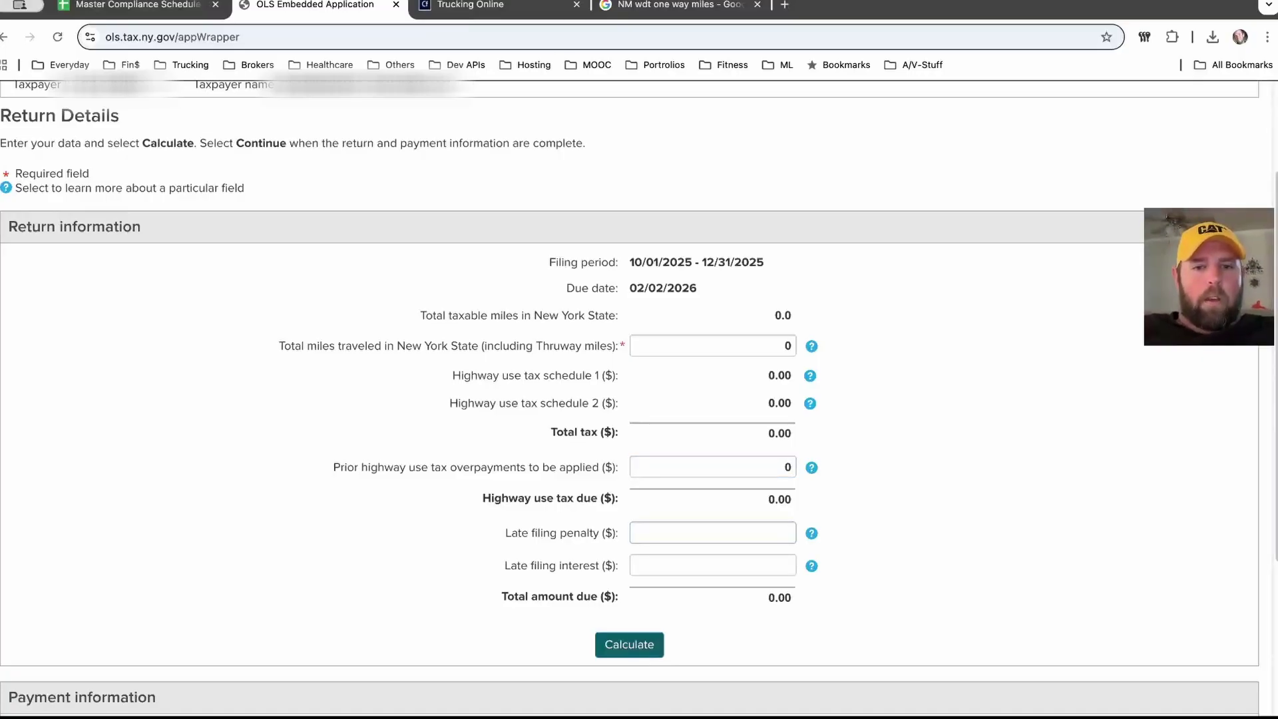
text(0)
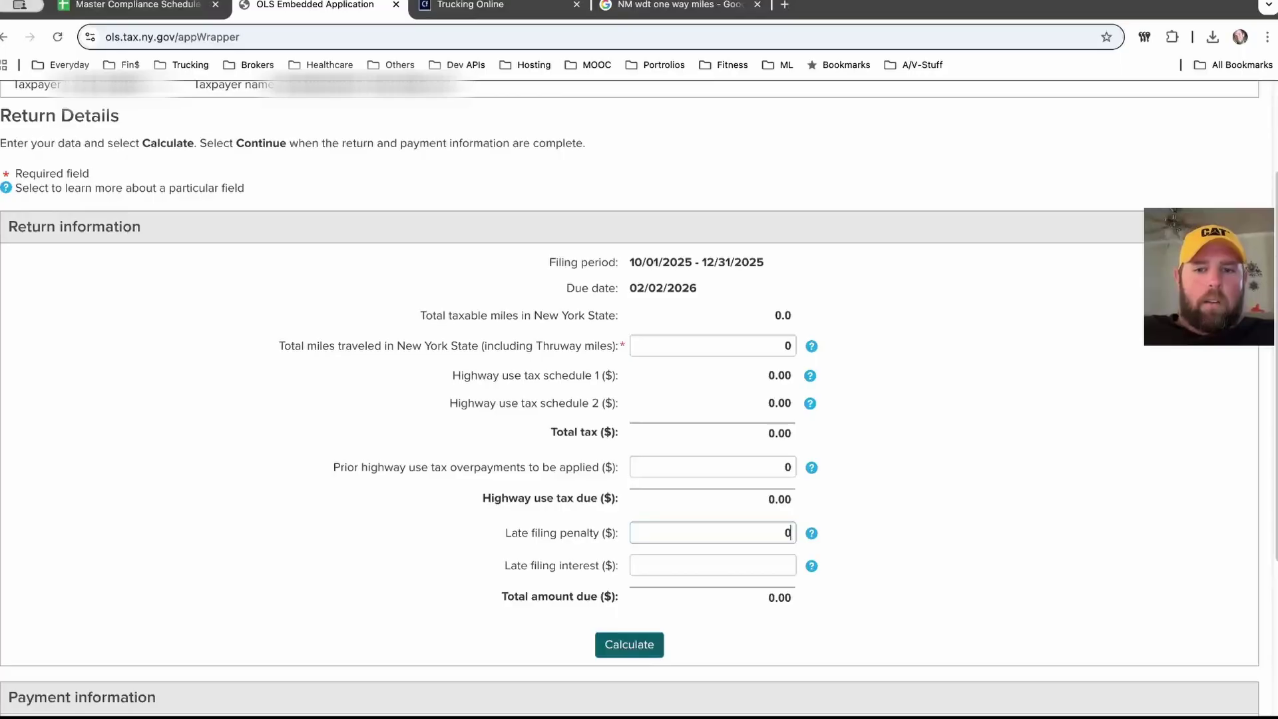
key(Tab)
text(0)
Step: Calculate the return totals and continue to Review and Verify
key(Tab)
key(Return)
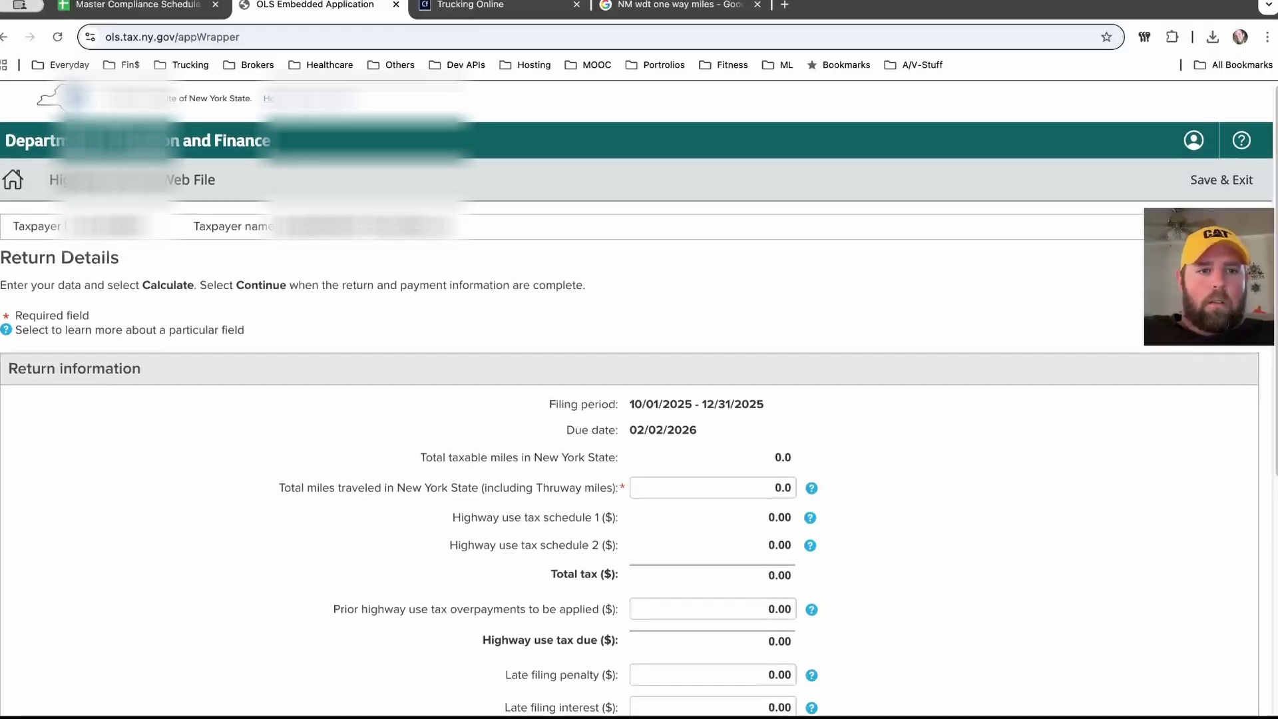
scroll(639, 386, down, 5)
scroll(638, 386, down, 1)
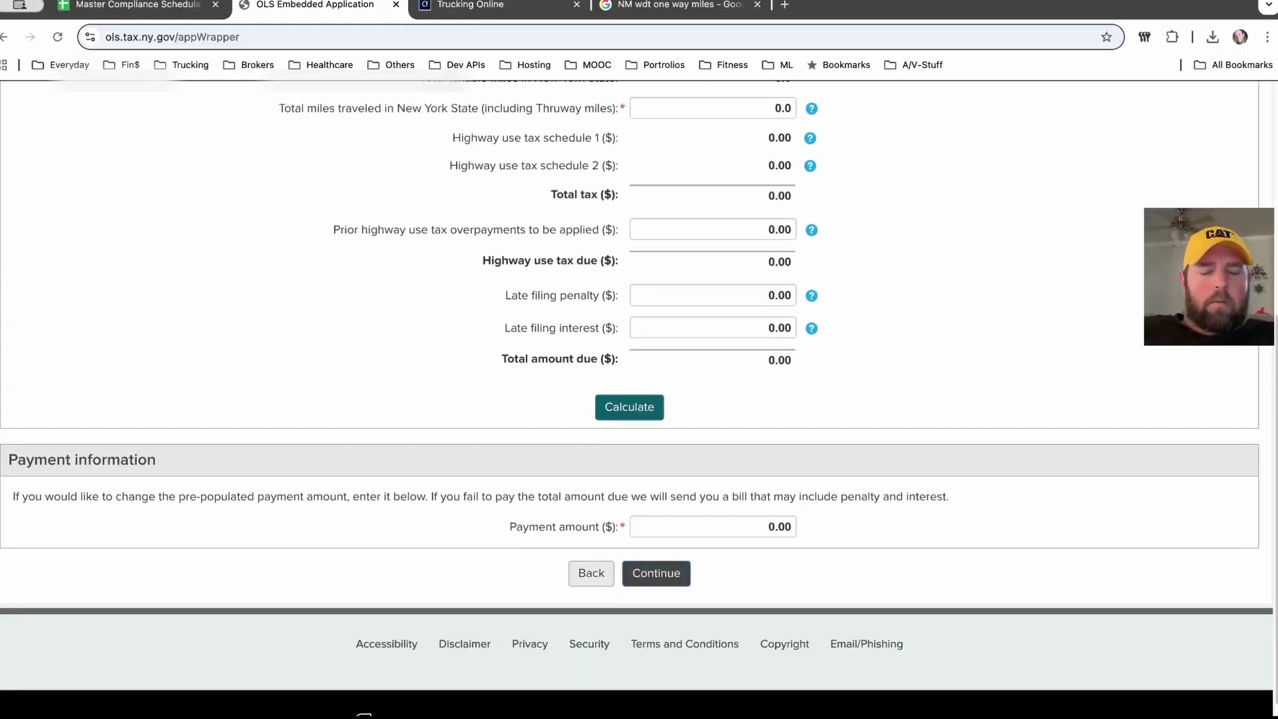
click(656, 573)
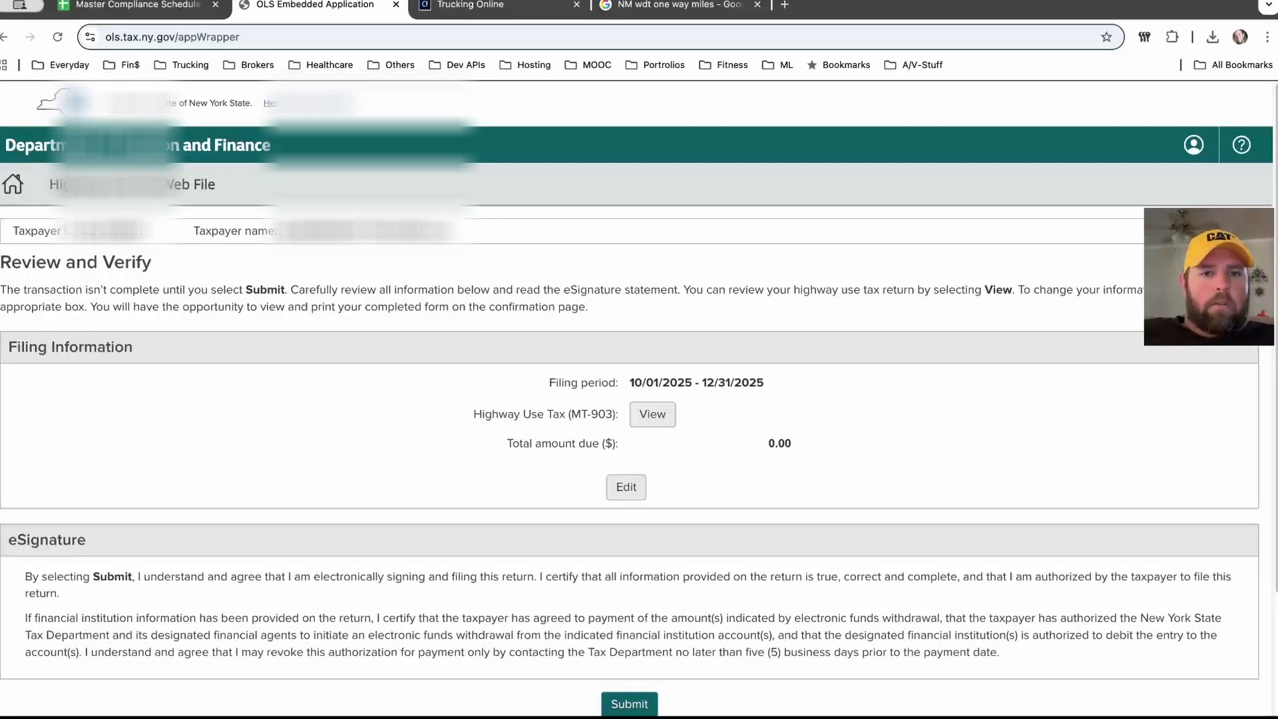
Step: Review the MT-903 PDF, then submit the 0.00-due return for period 10/01/2025 - 12/31/2025
scroll(639, 393, down, 3)
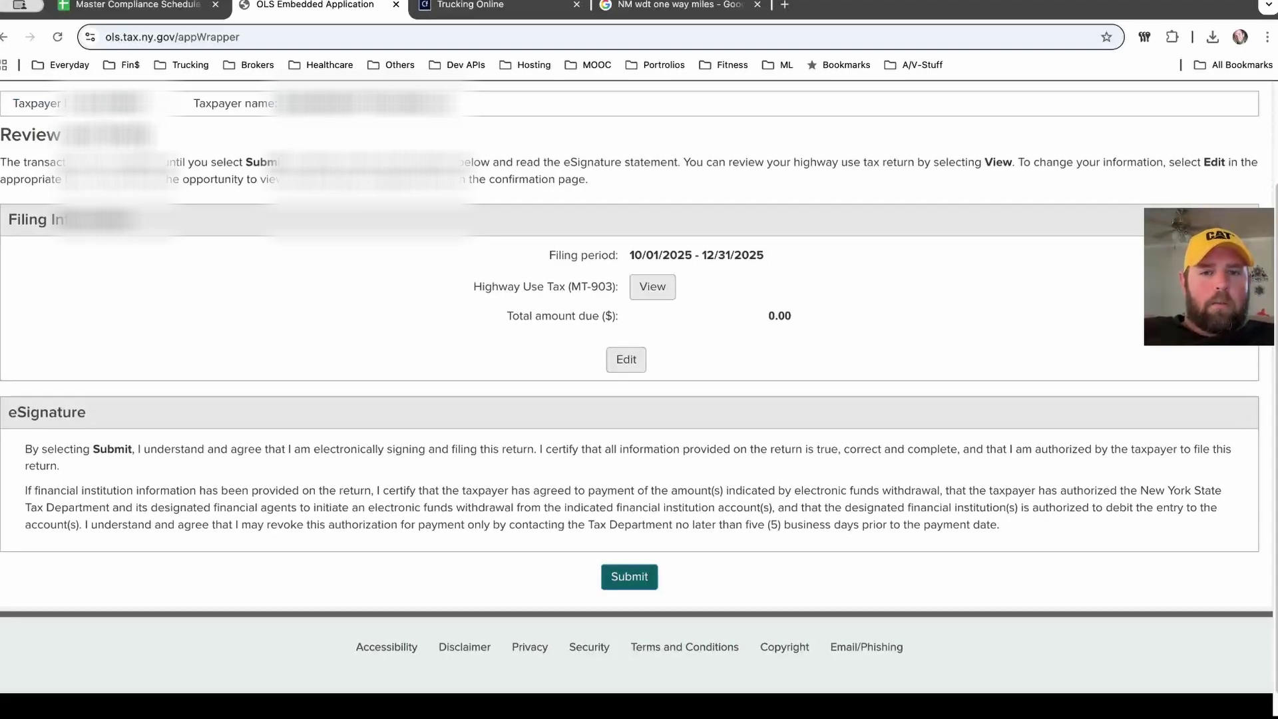
click(652, 286)
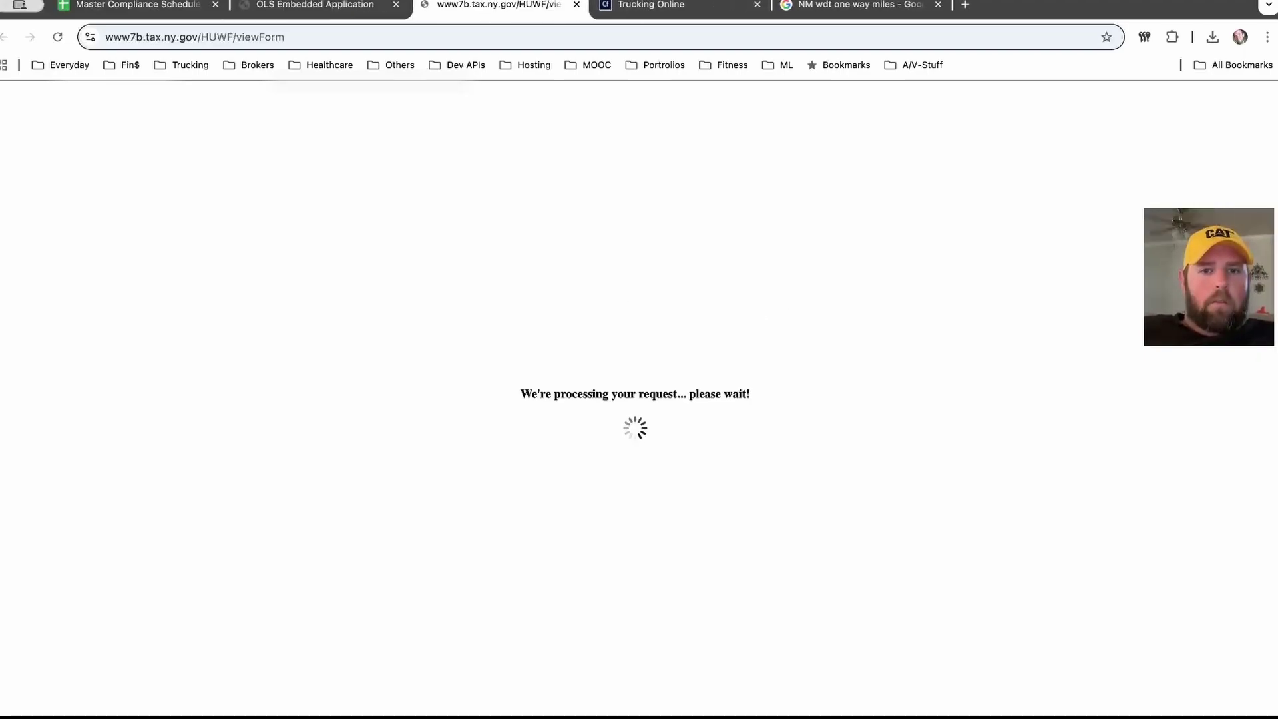
scroll(743, 413, down, 3)
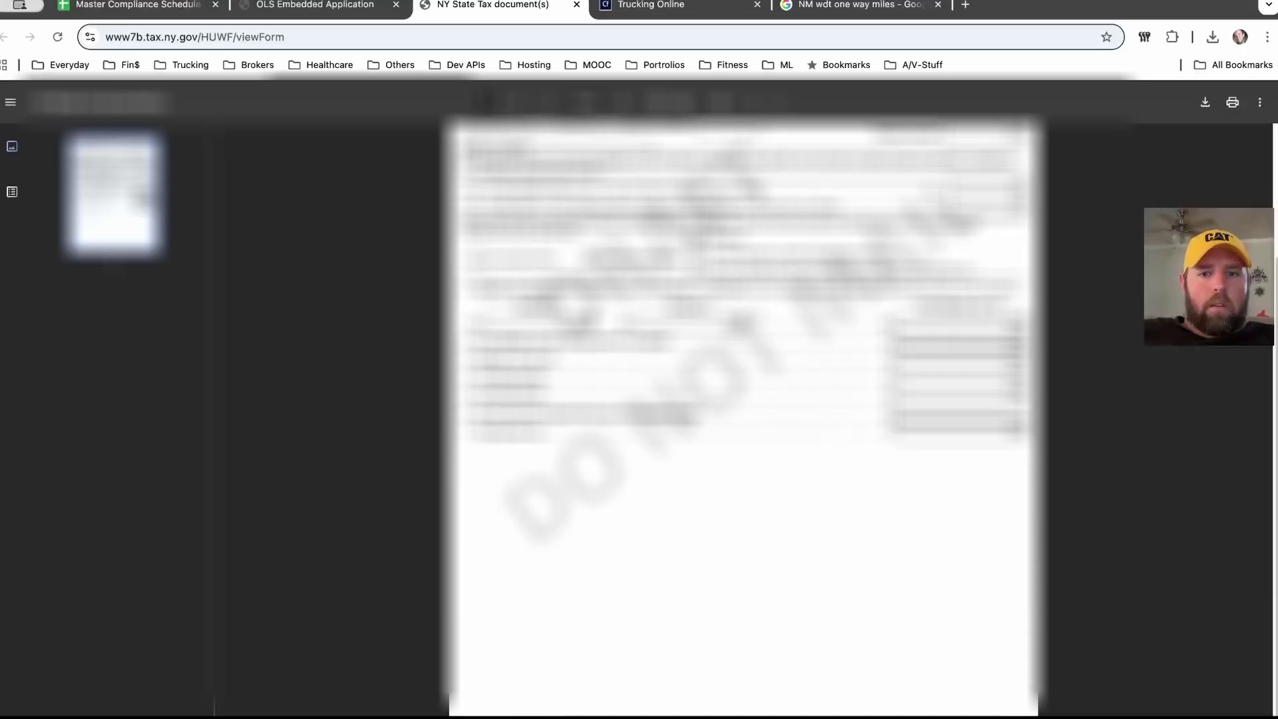
scroll(743, 413, up, 3)
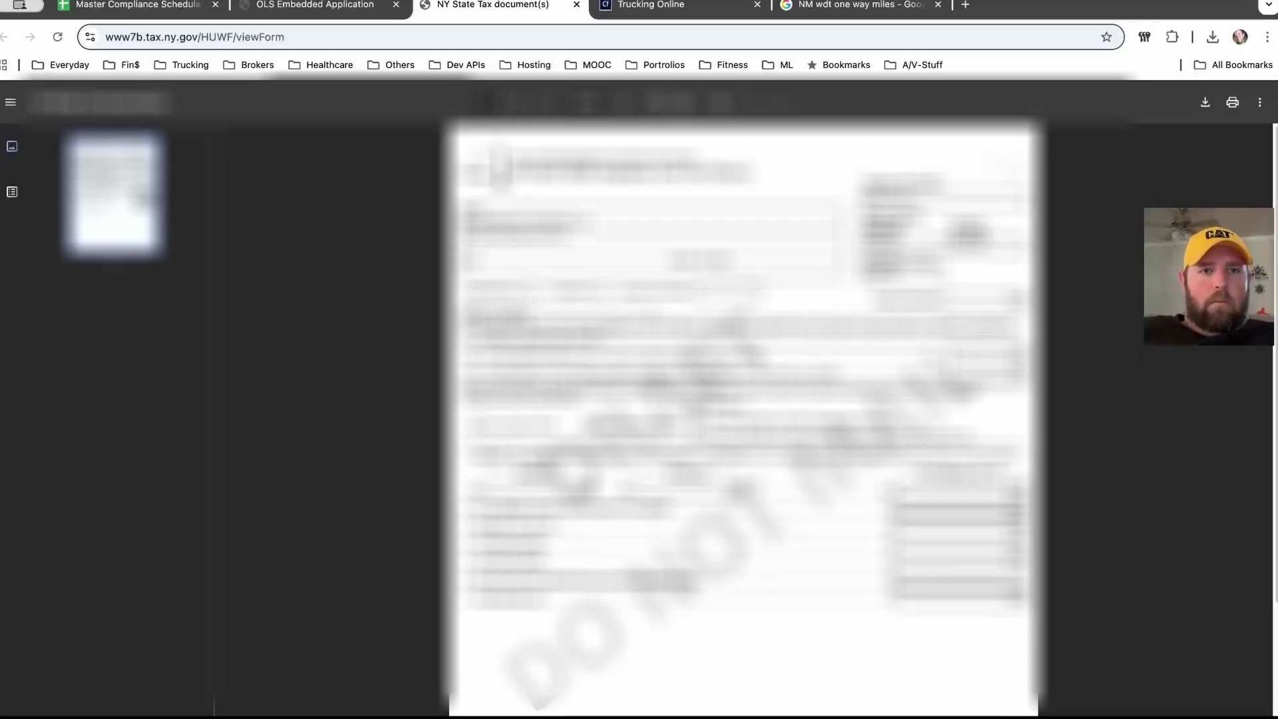
click(312, 5)
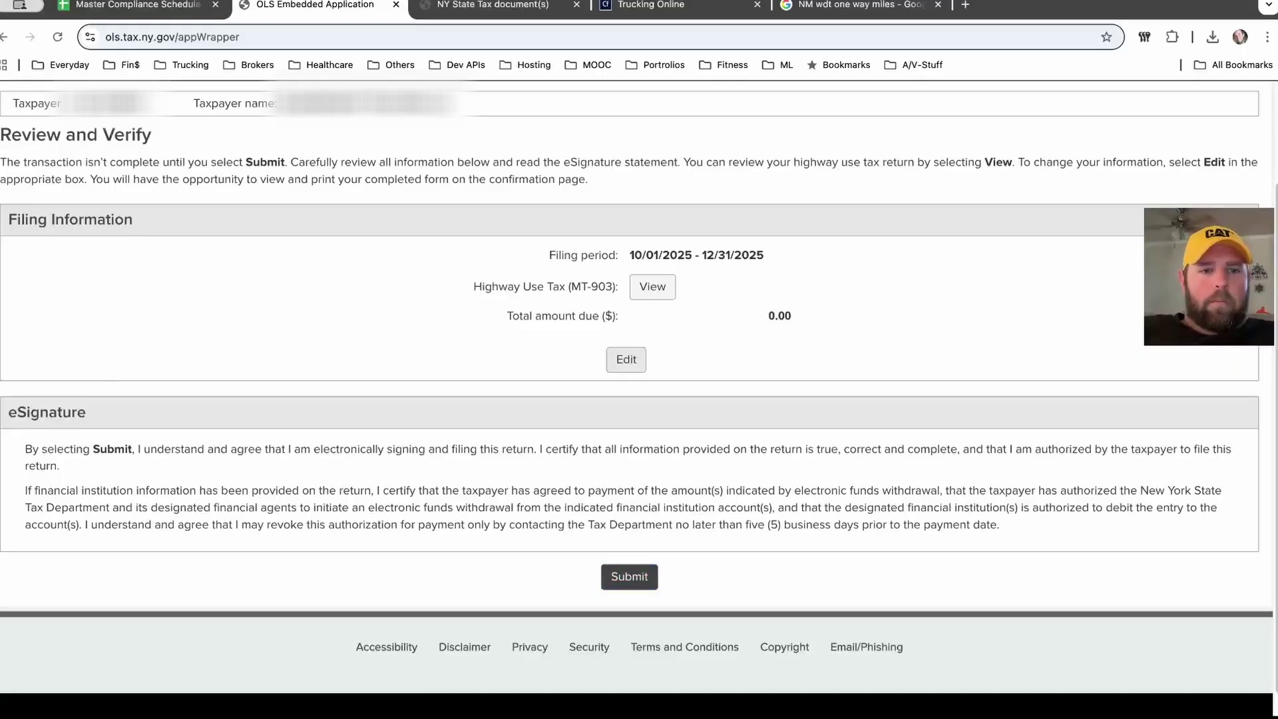
click(629, 576)
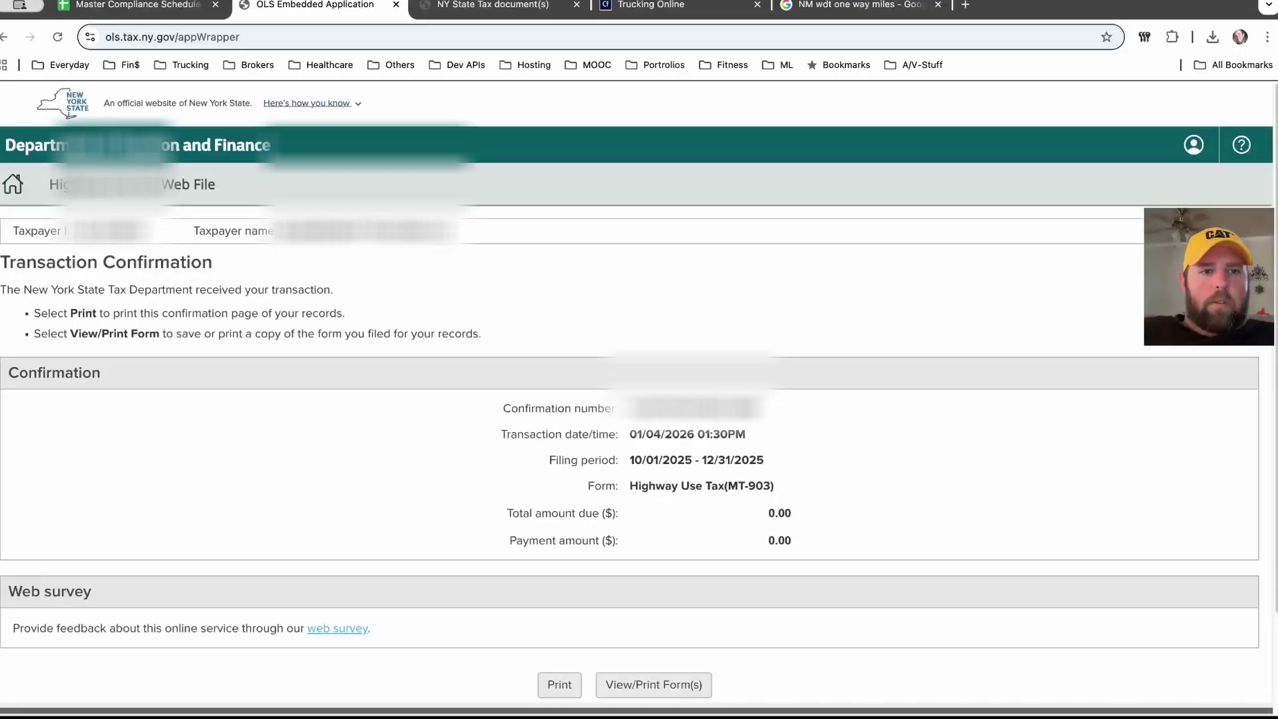
scroll(639, 400, down, 2)
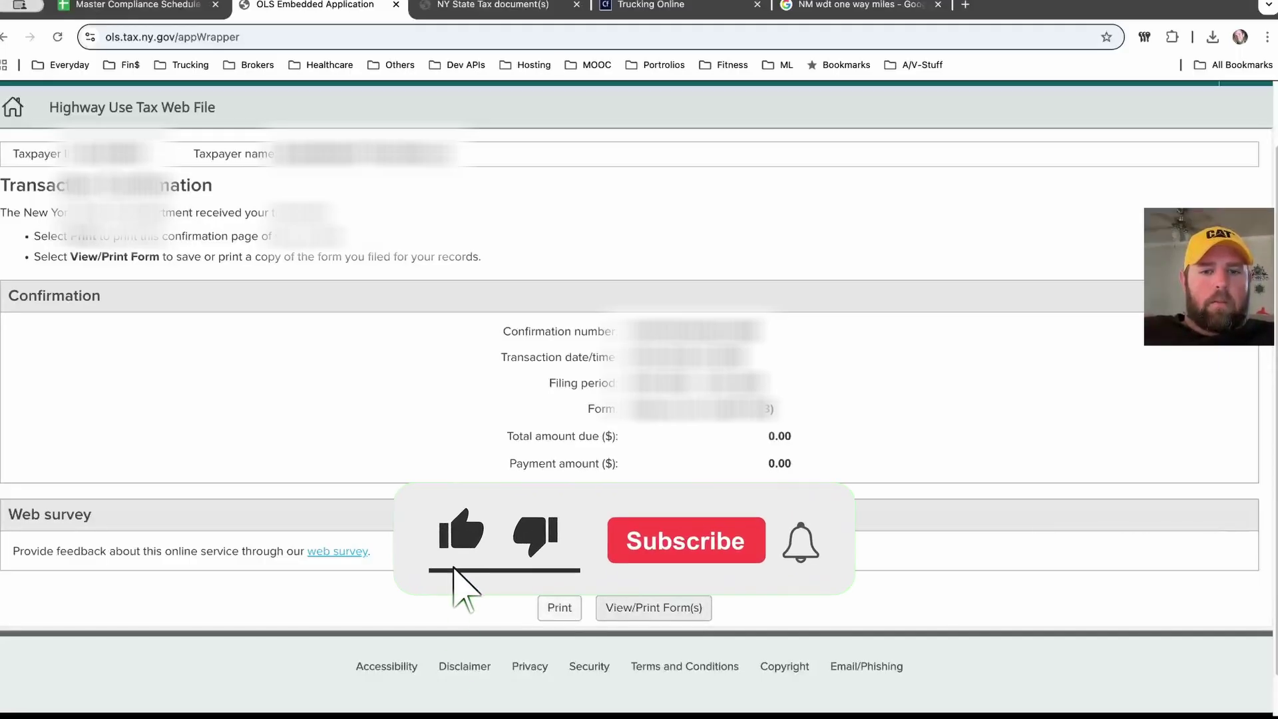
key(ctrl+p)
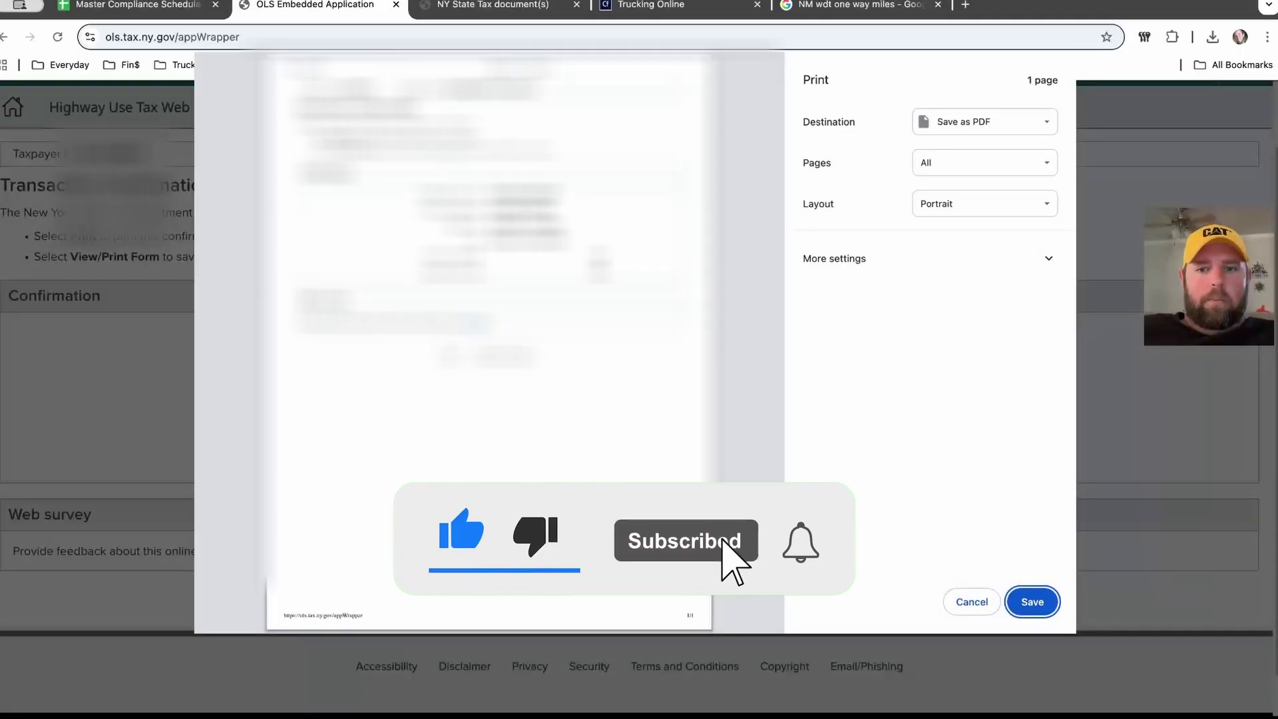
key(Escape)
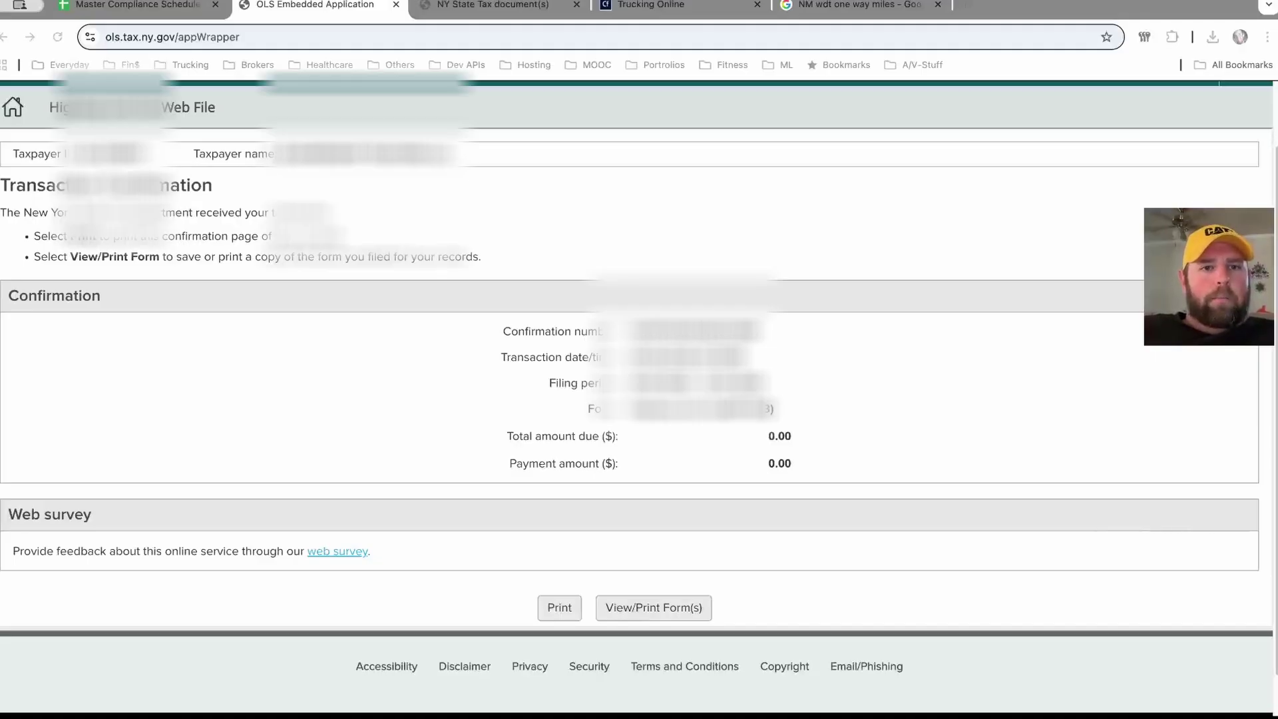
scroll(639, 400, up, 2)
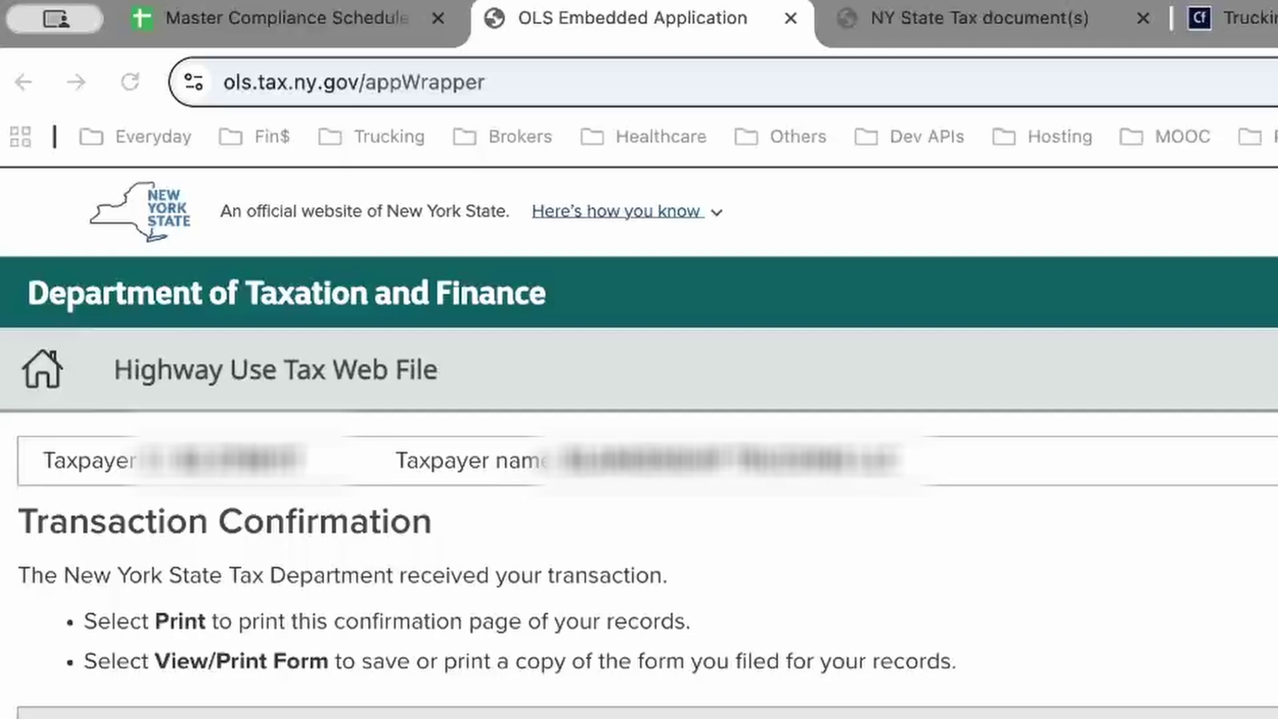
drag(486, 81, 223, 81)
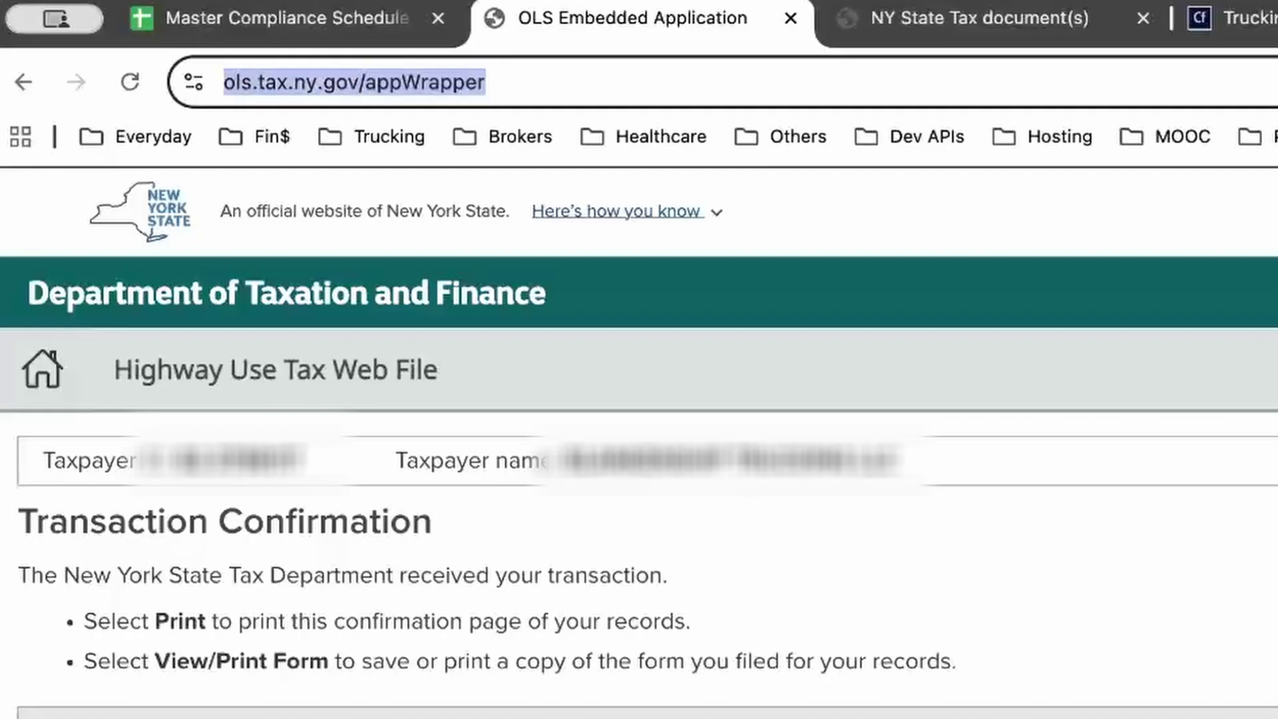
click(393, 82)
scroll(639, 432, down, 5)
scroll(639, 432, up, 5)
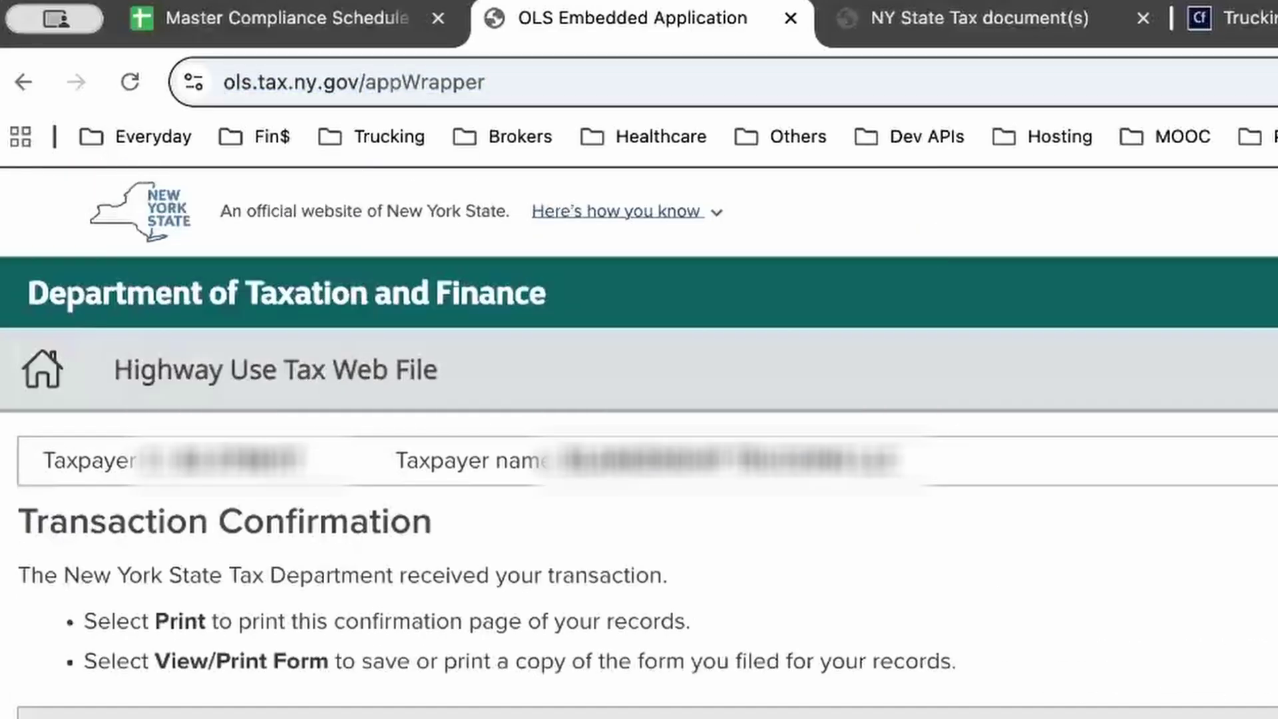